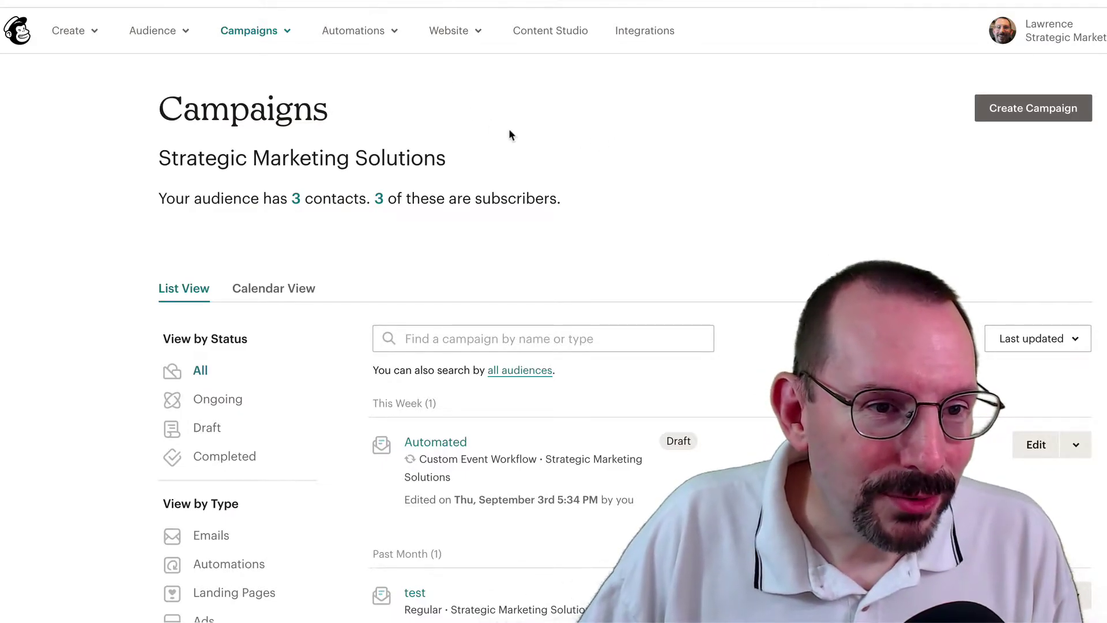
- Go to the Customer Journeys page from the Automations menu
{"action": "left_click", "coordinate": [372, 32]}
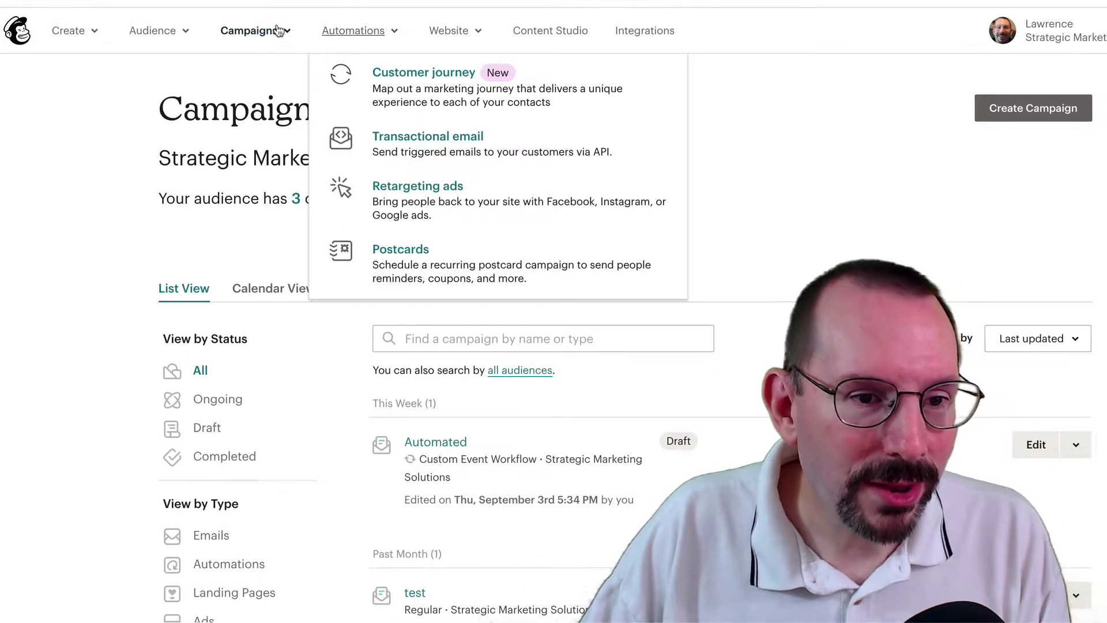
{"action": "left_click", "coordinate": [469, 86]}
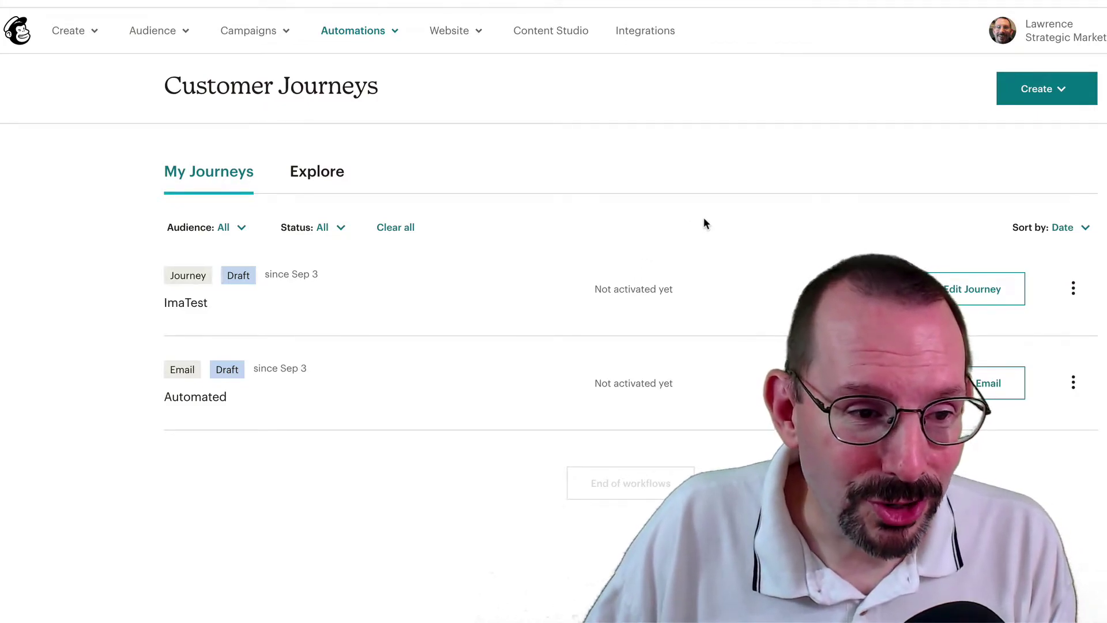
- Start a classic automation and browse the Tags, Subscriber Activity, E-Commerce and Date Based templates
{"action": "left_click", "coordinate": [1061, 92]}
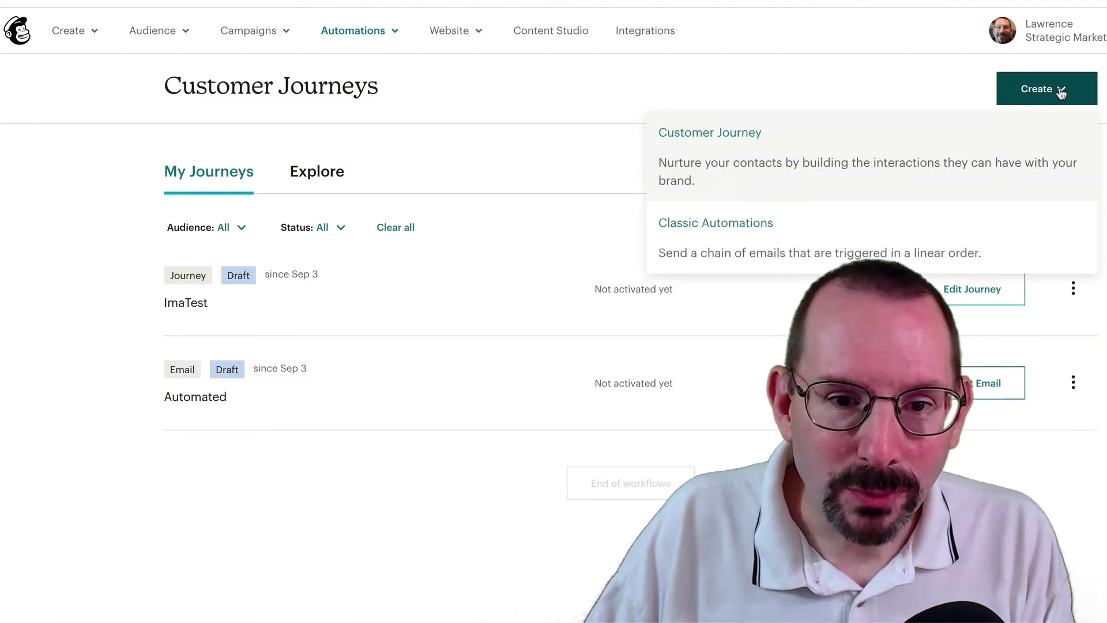
{"action": "left_click", "coordinate": [763, 232]}
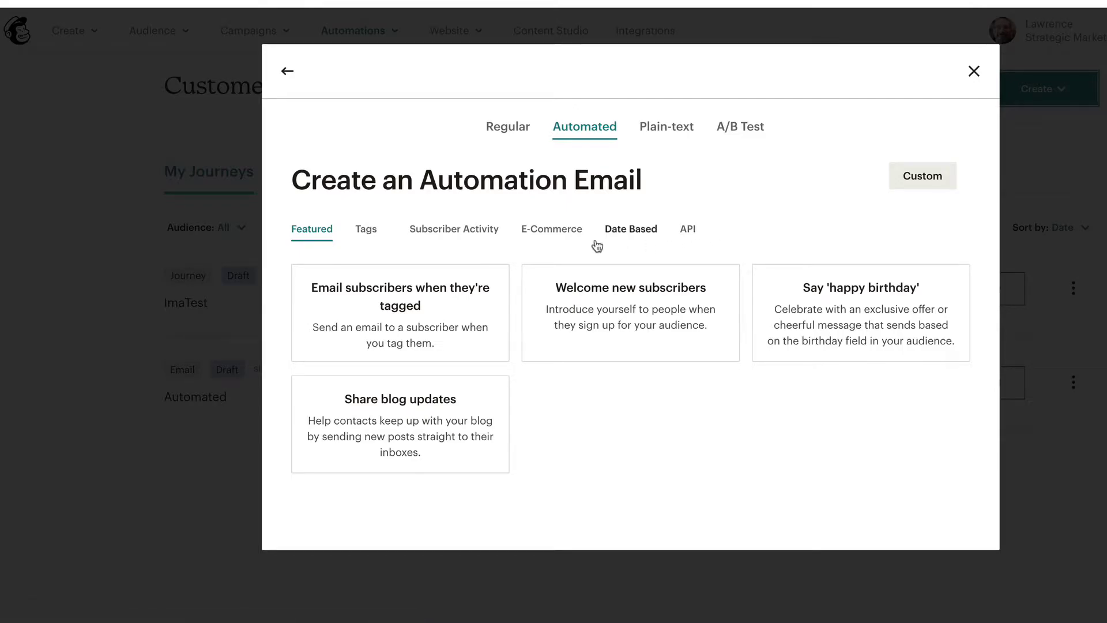
{"action": "left_click", "coordinate": [374, 233]}
{"action": "left_click", "coordinate": [447, 233]}
{"action": "left_click", "coordinate": [549, 233]}
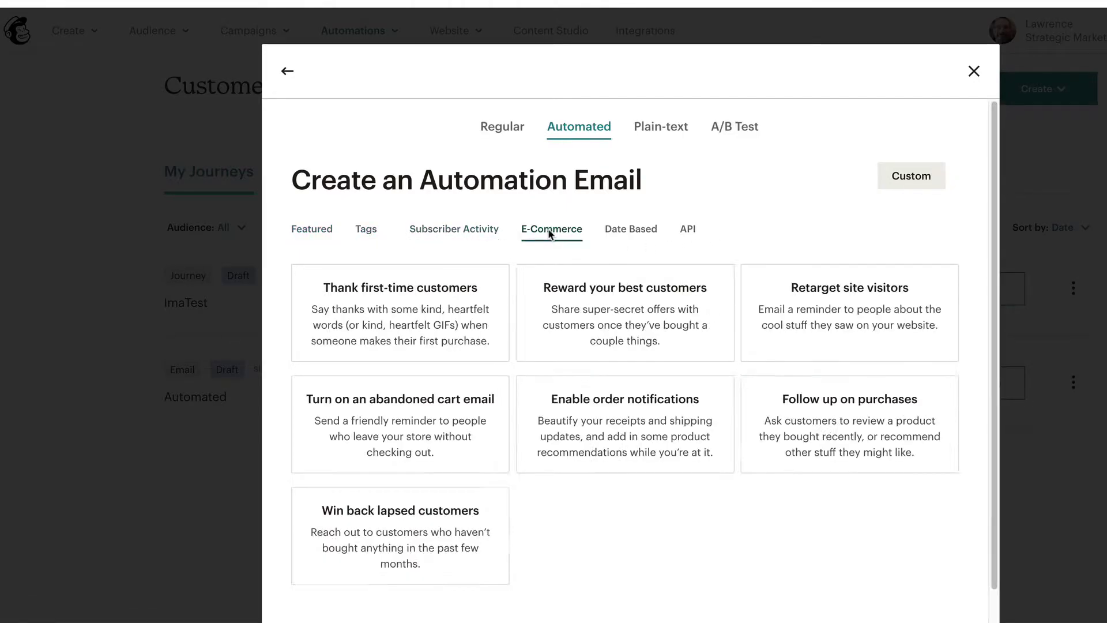
{"action": "left_click", "coordinate": [635, 233]}
{"action": "left_click", "coordinate": [551, 233]}
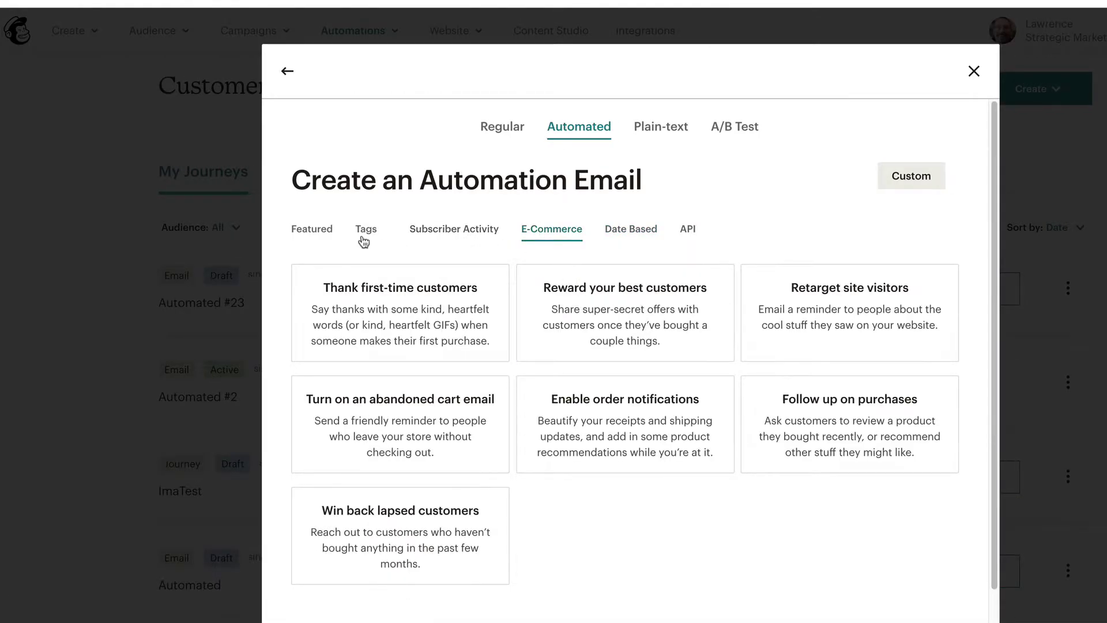
- Choose a Custom automation named 'Automated #23' and begin its workflow
{"action": "left_click", "coordinate": [904, 183]}
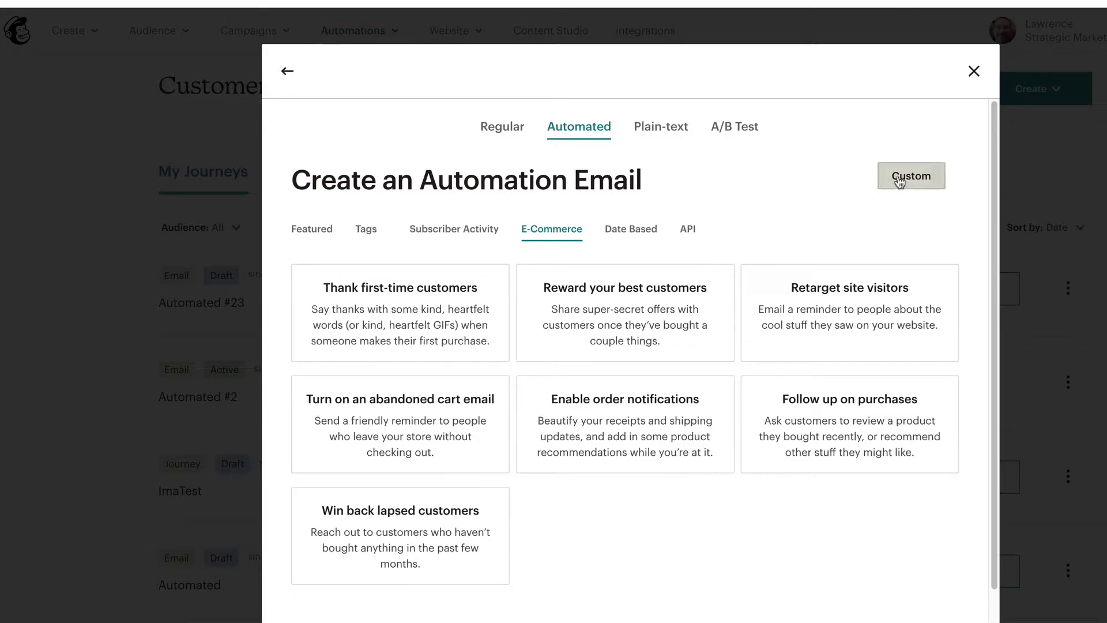
{"action": "left_click", "coordinate": [557, 320]}
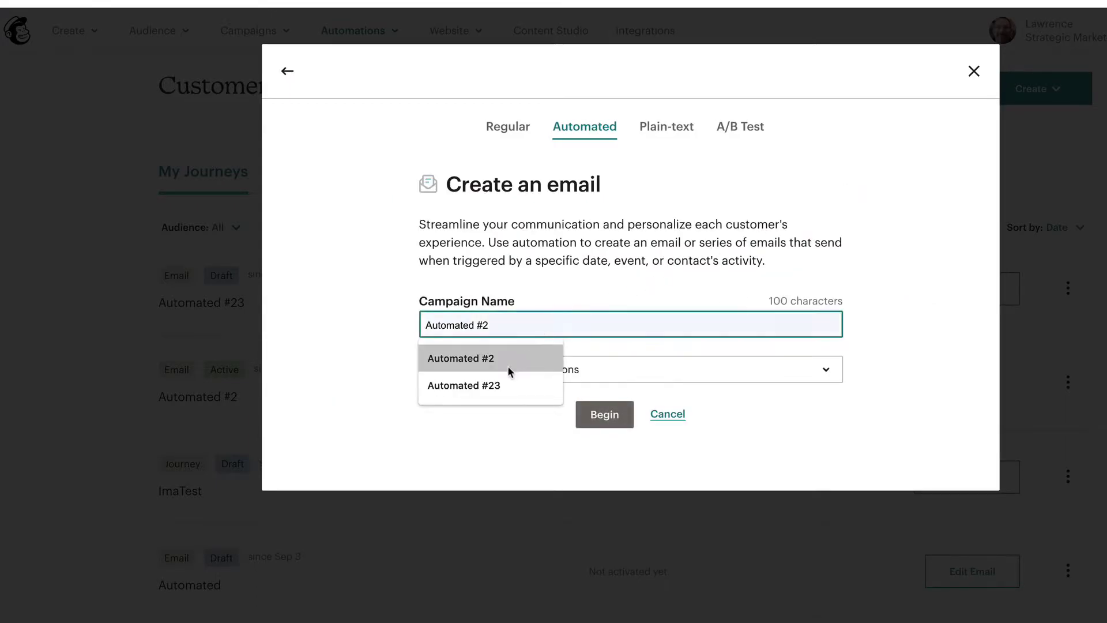
{"action": "left_click", "coordinate": [500, 382]}
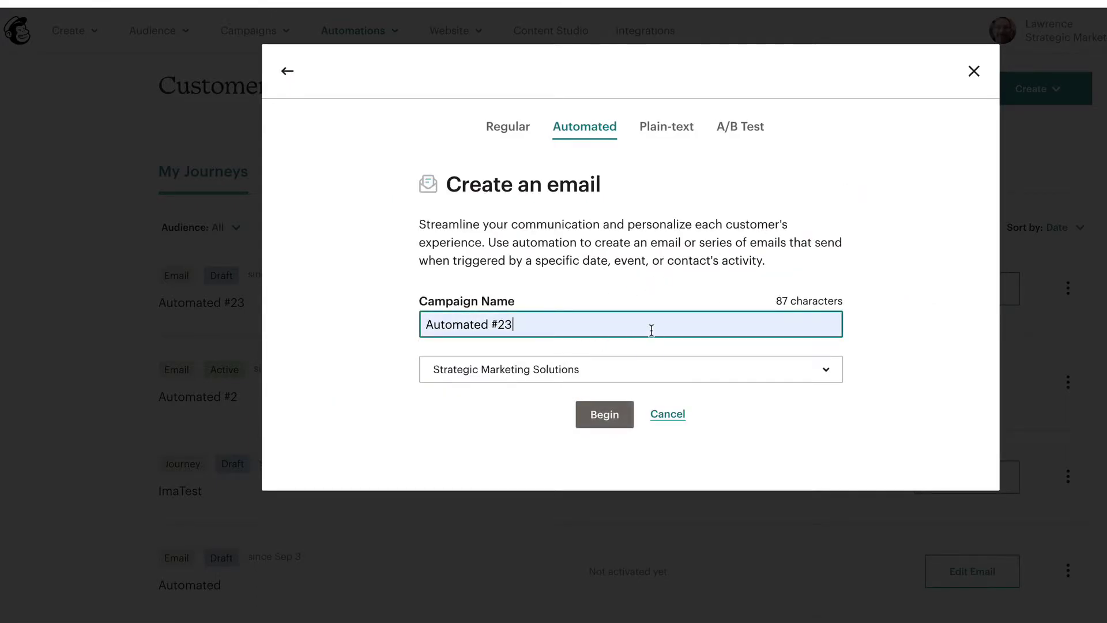
{"action": "left_click", "coordinate": [606, 420]}
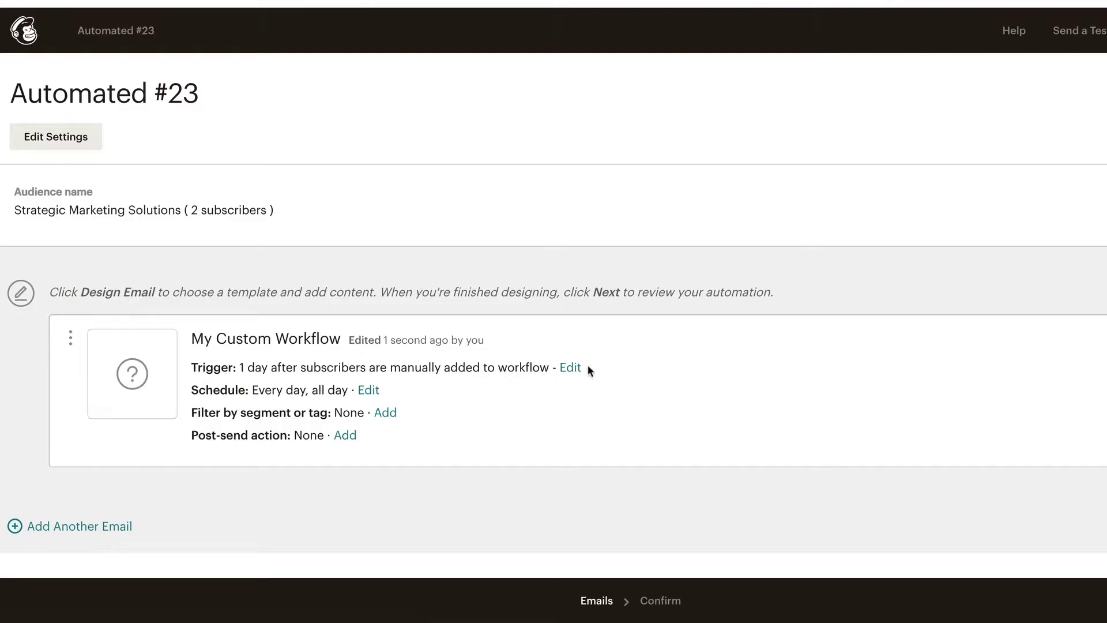
- Set the trigger's delay so the email sends immediately
{"action": "left_click", "coordinate": [573, 367]}
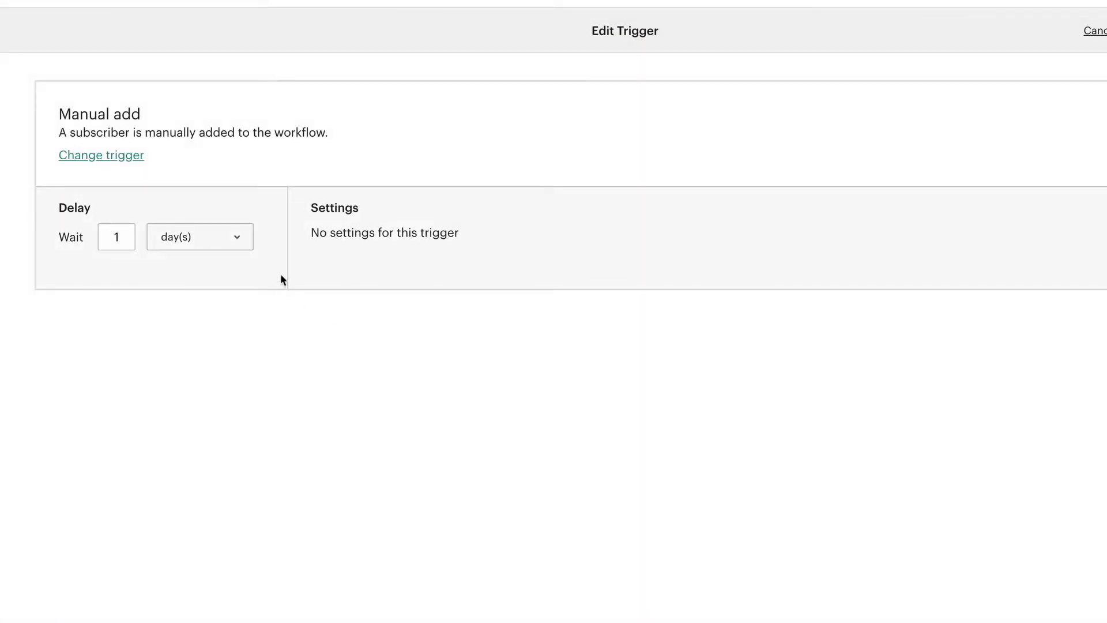
{"action": "left_click", "coordinate": [245, 238]}
{"action": "left_click", "coordinate": [212, 209]}
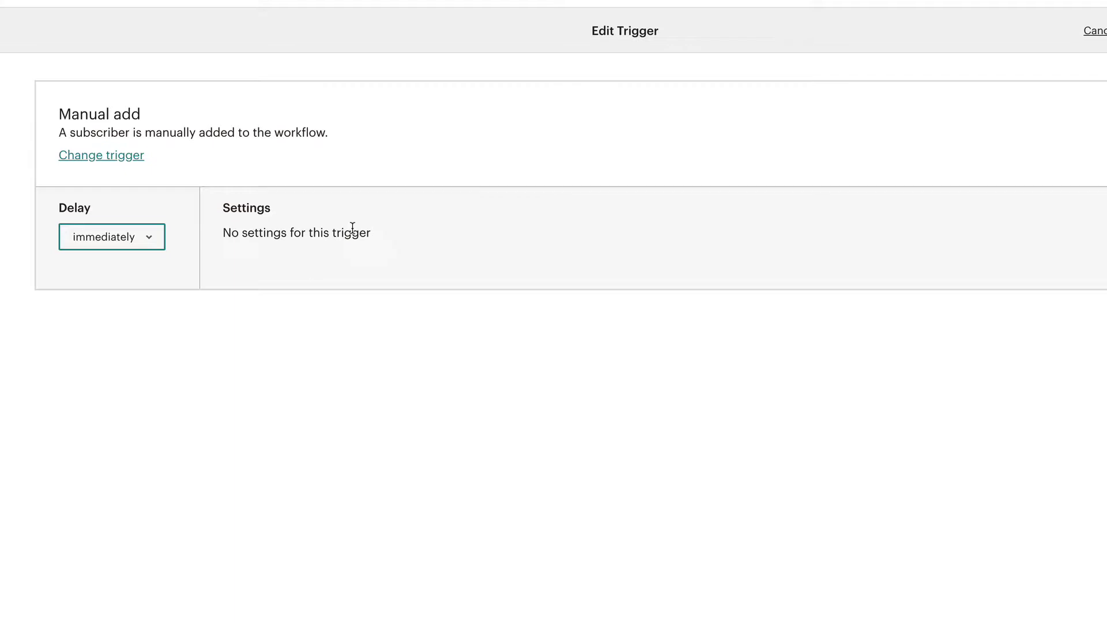
- Bring up the Campaign activity trigger options to replace Manual add
{"action": "left_click", "coordinate": [92, 156]}
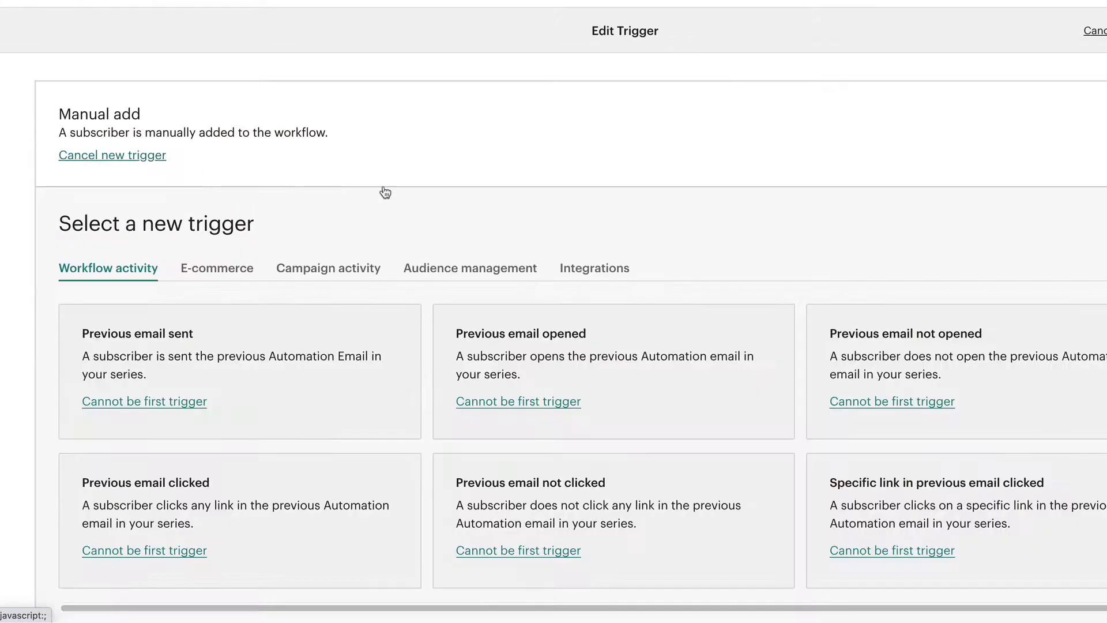
{"action": "scroll", "coordinate": [583, 189], "scroll_direction": "down", "scroll_amount": 1}
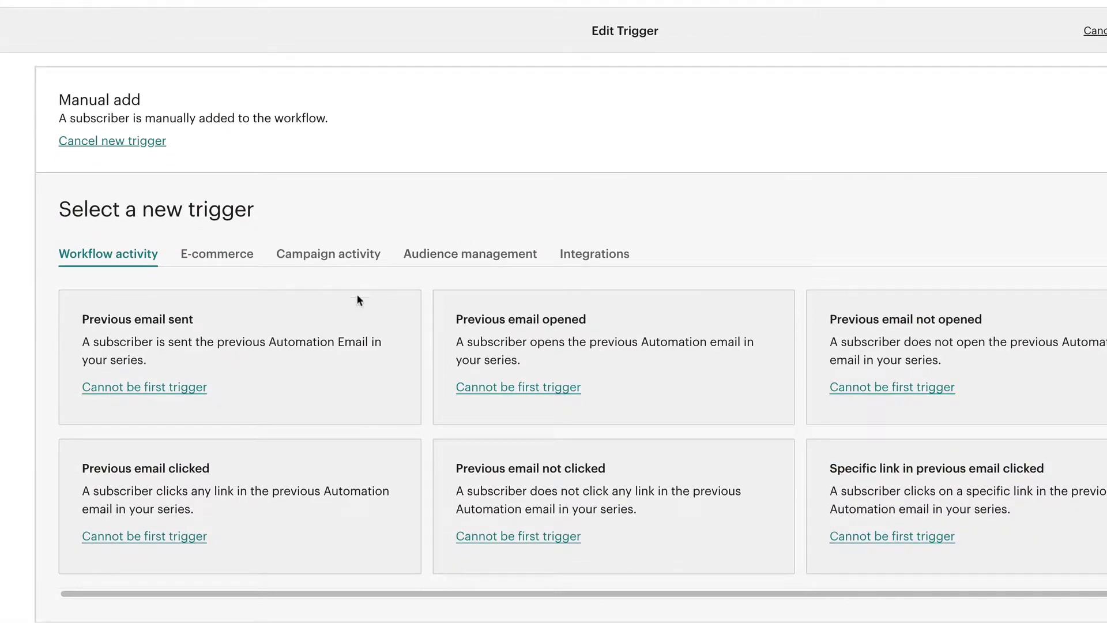
{"action": "scroll", "coordinate": [418, 462], "scroll_direction": "down", "scroll_amount": 2}
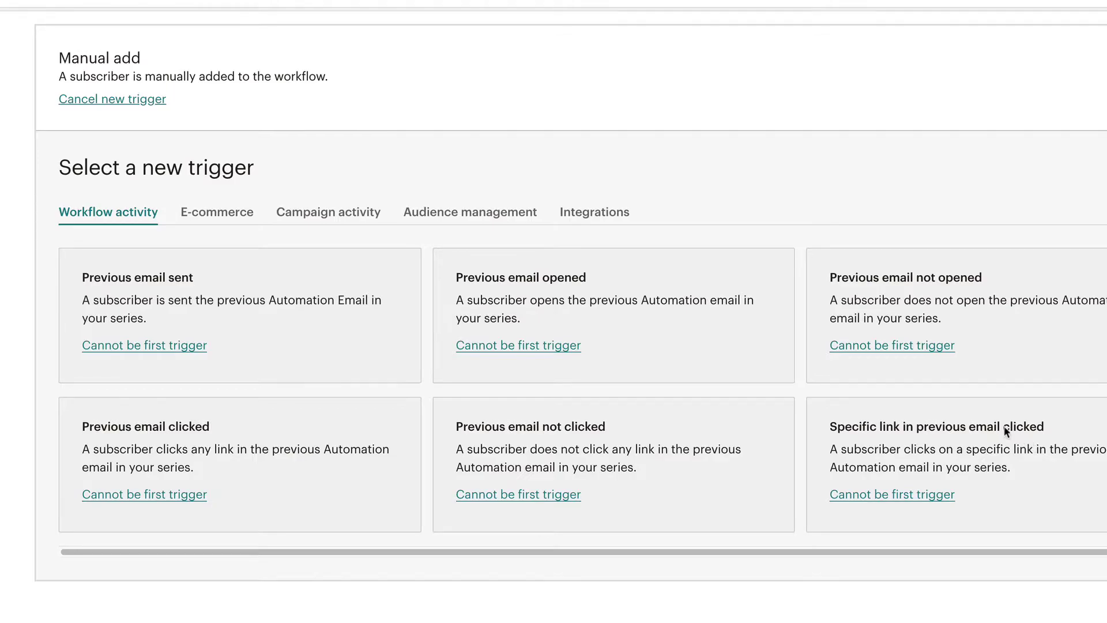
{"action": "left_click", "coordinate": [326, 217]}
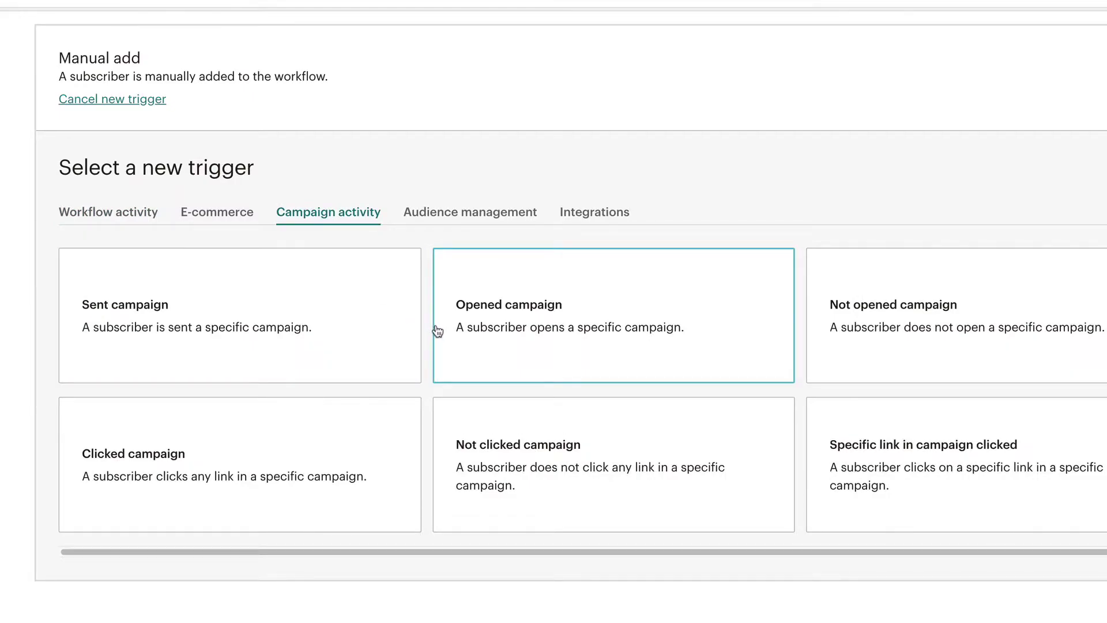
- Trigger on a pasted link being clicked in 'Im a campaign test', then update the trigger
{"action": "left_click", "coordinate": [899, 458]}
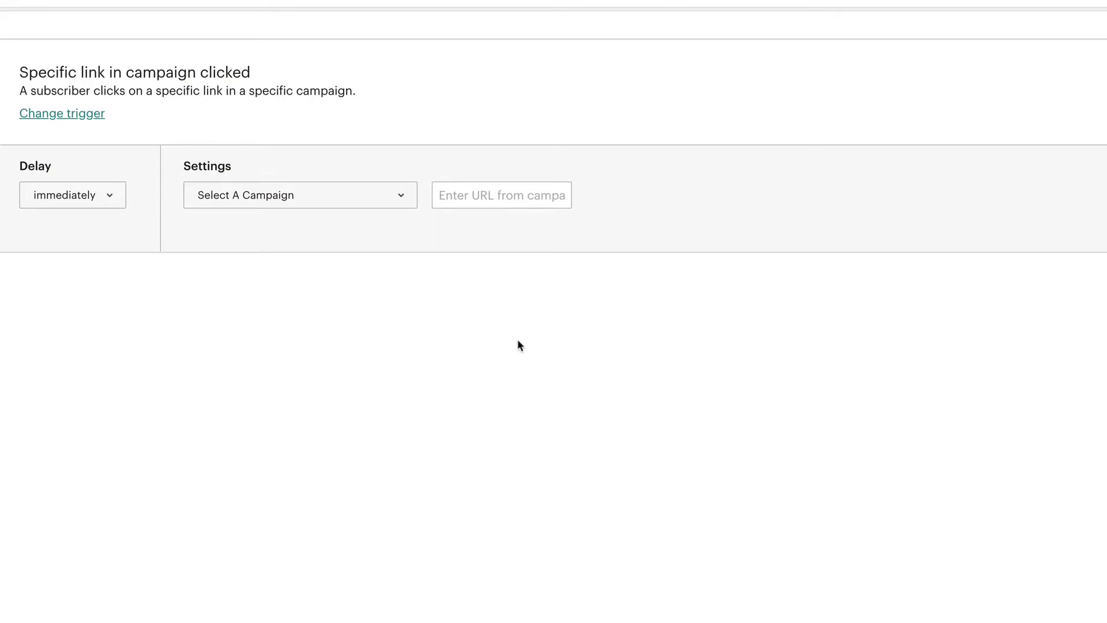
{"action": "left_click", "coordinate": [400, 194]}
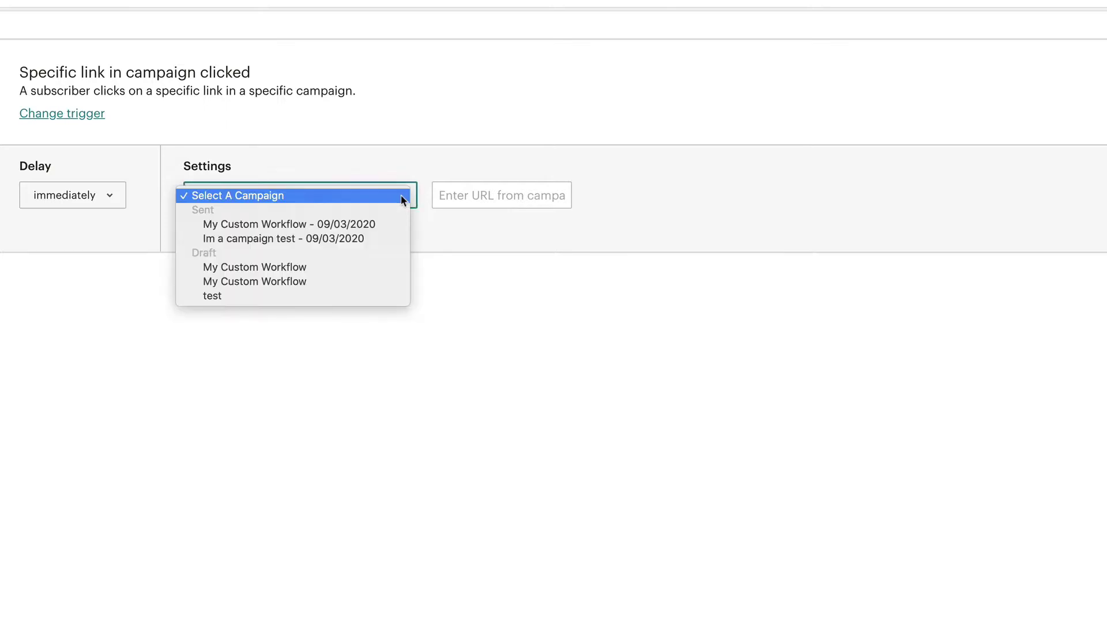
{"action": "left_click", "coordinate": [359, 240]}
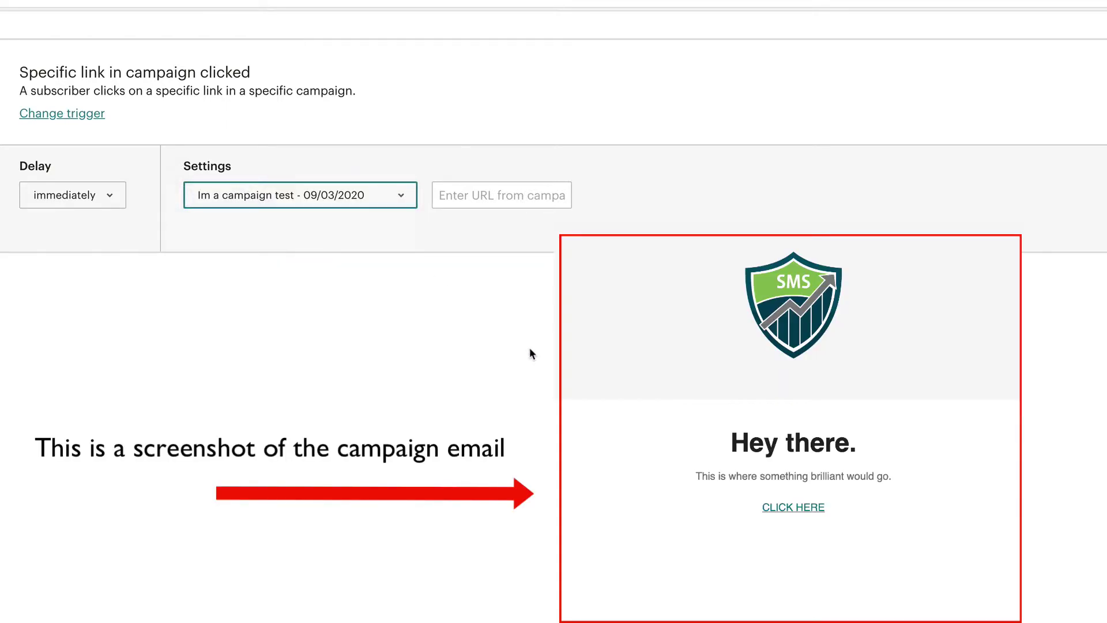
{"action": "left_click", "coordinate": [490, 195]}
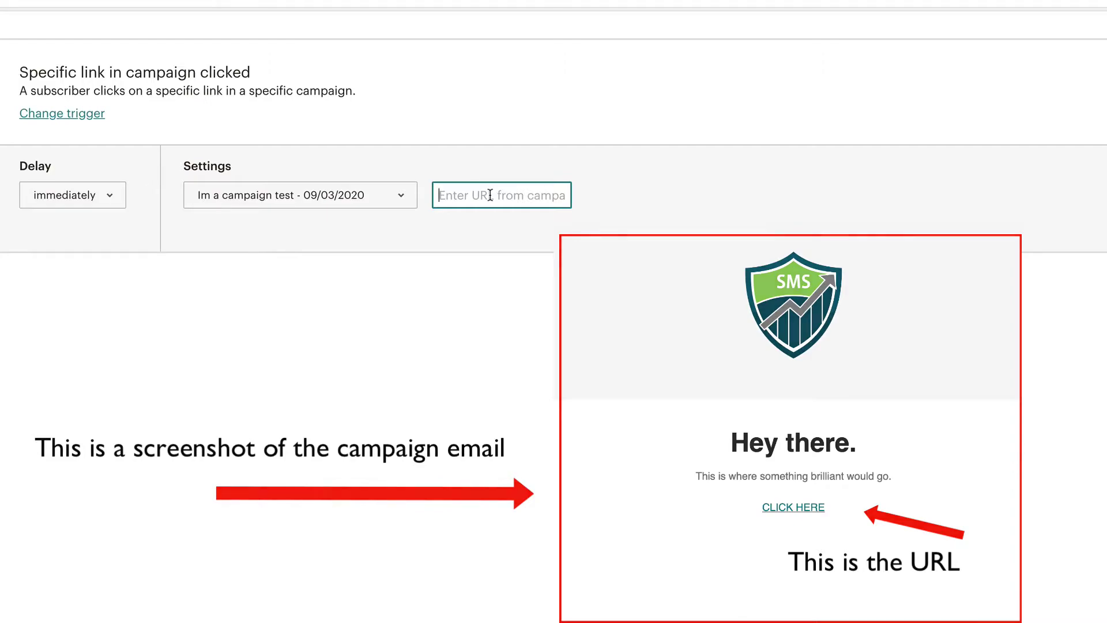
{"action": "key", "text": "ctrl+v"}
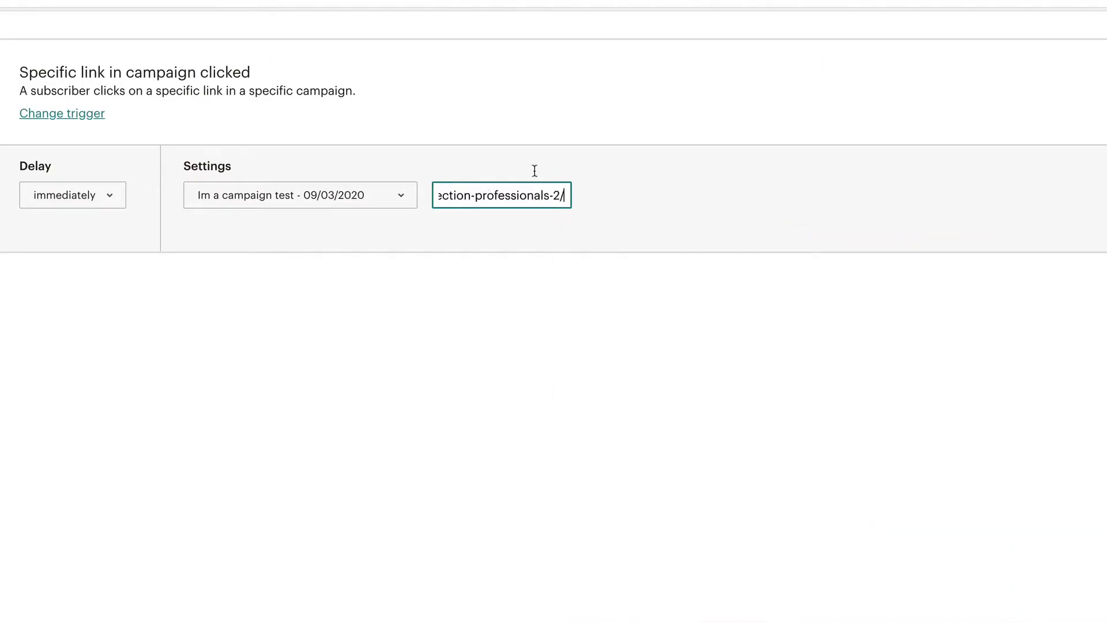
{"action": "left_click", "coordinate": [635, 124]}
{"action": "scroll", "coordinate": [692, 196], "scroll_direction": "up", "scroll_amount": 1}
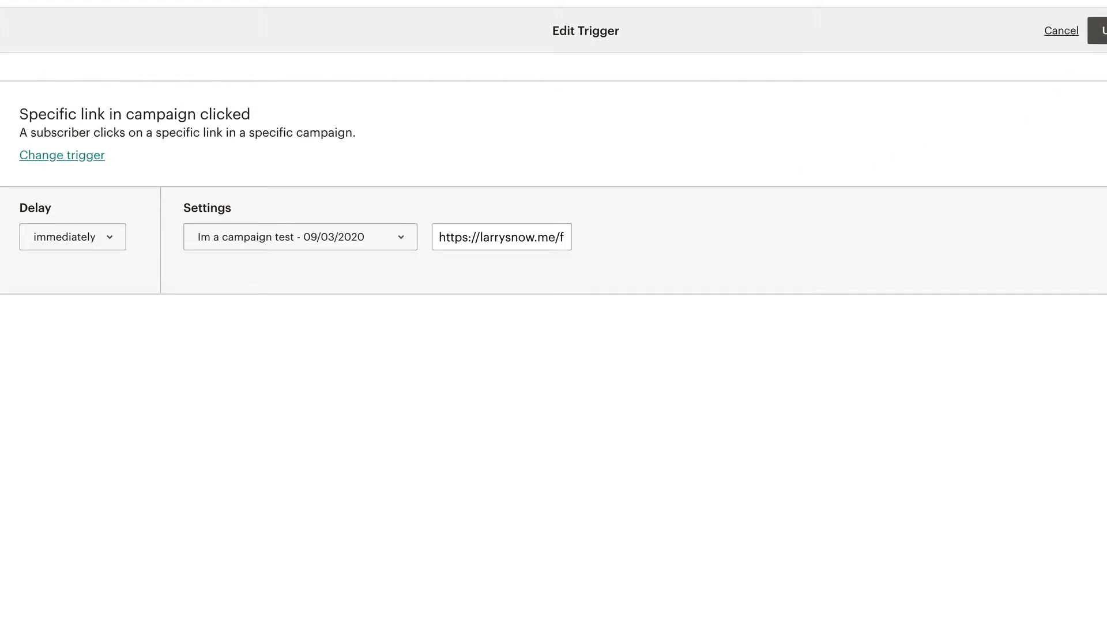
{"action": "left_click", "coordinate": [1098, 30]}
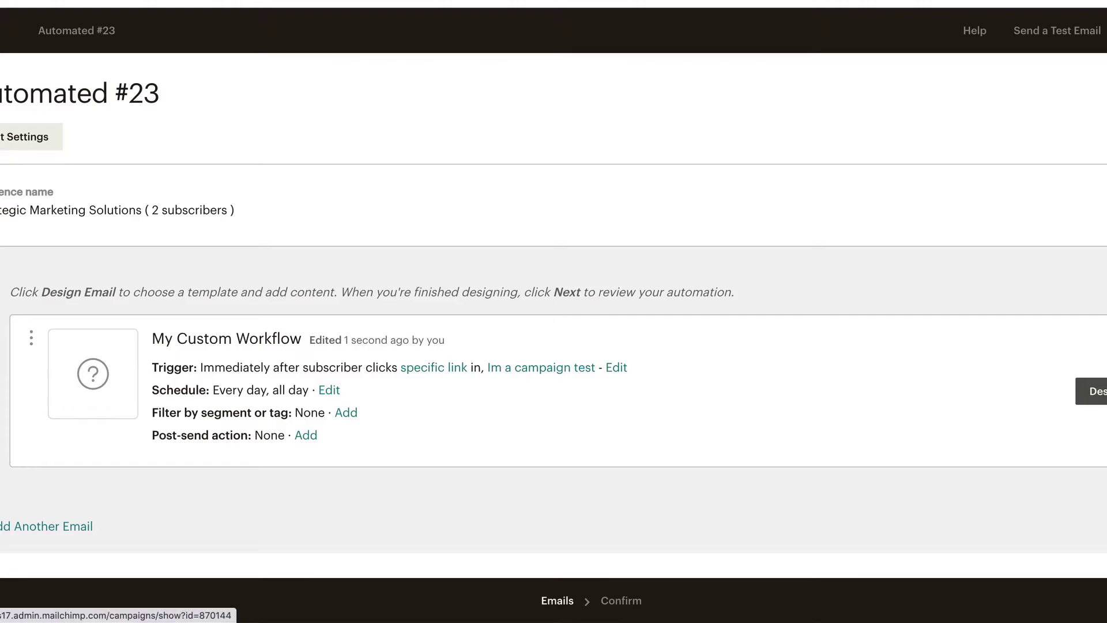
- Name the email 'My Custom Workflow 23' with subject 'Im a test'
{"action": "left_click", "coordinate": [1092, 391]}
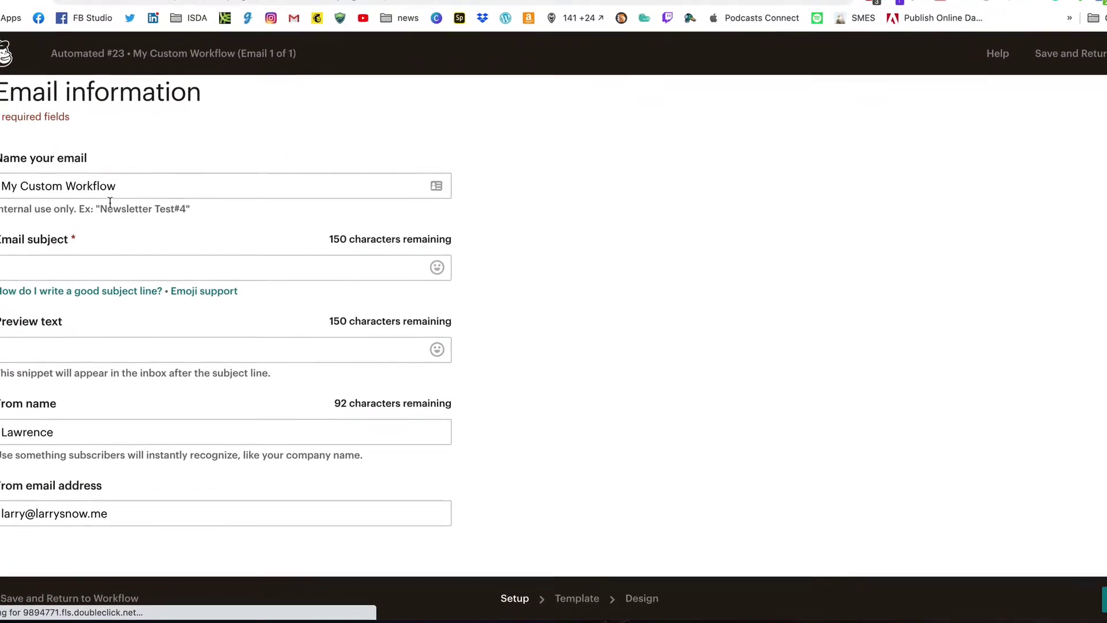
{"action": "left_click", "coordinate": [206, 172]}
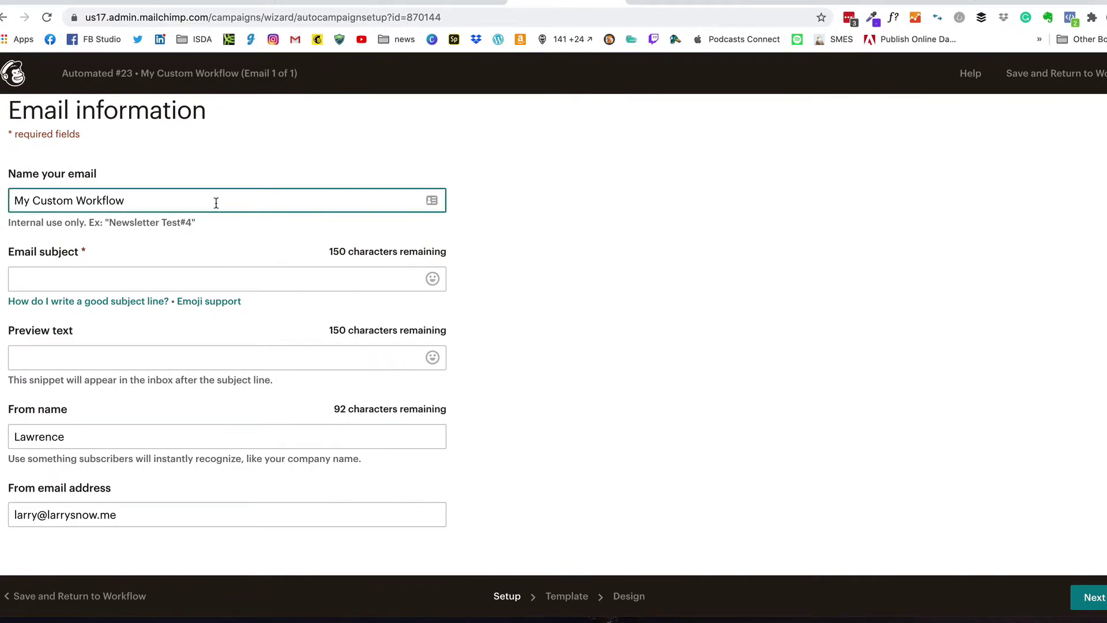
{"action": "type", "text": "23"}
{"action": "left_click", "coordinate": [77, 279]}
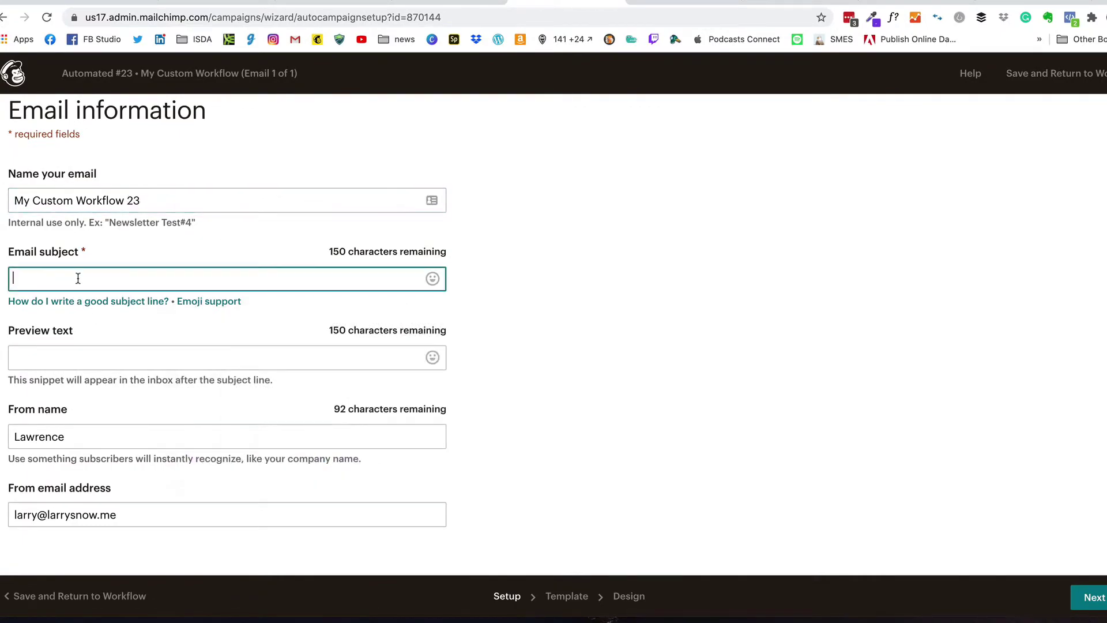
{"action": "type", "text": "Im ates"}
{"action": "type", "text": "test"}
{"action": "left_click", "coordinate": [1094, 595]}
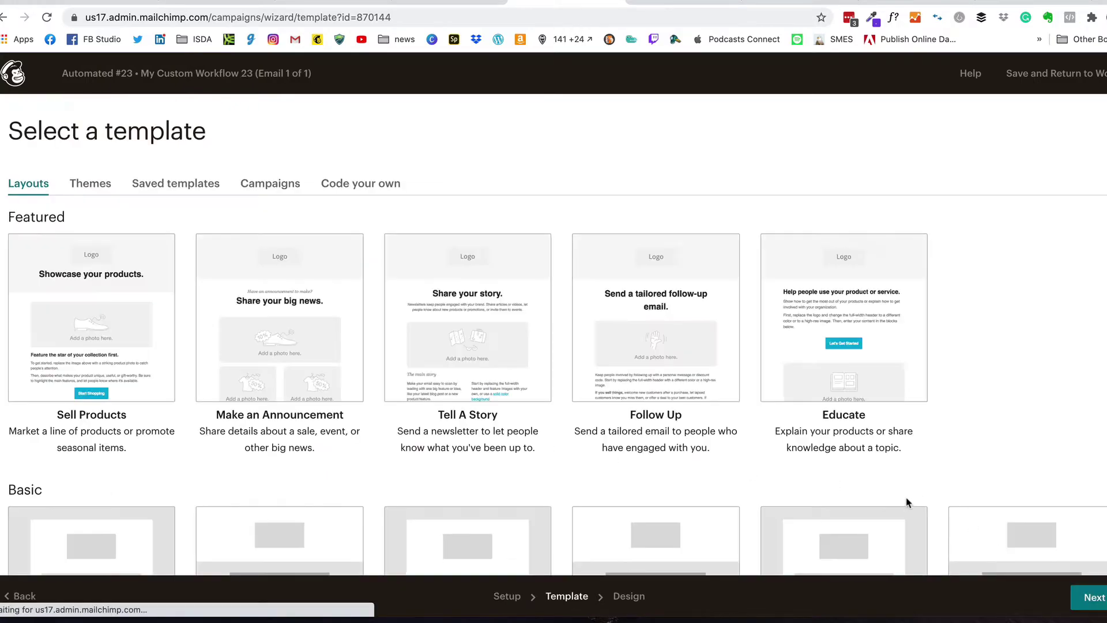
- Use the Tell A Story layout and swap its logo for sms-logo-512x512.png
{"action": "left_click", "coordinate": [475, 304]}
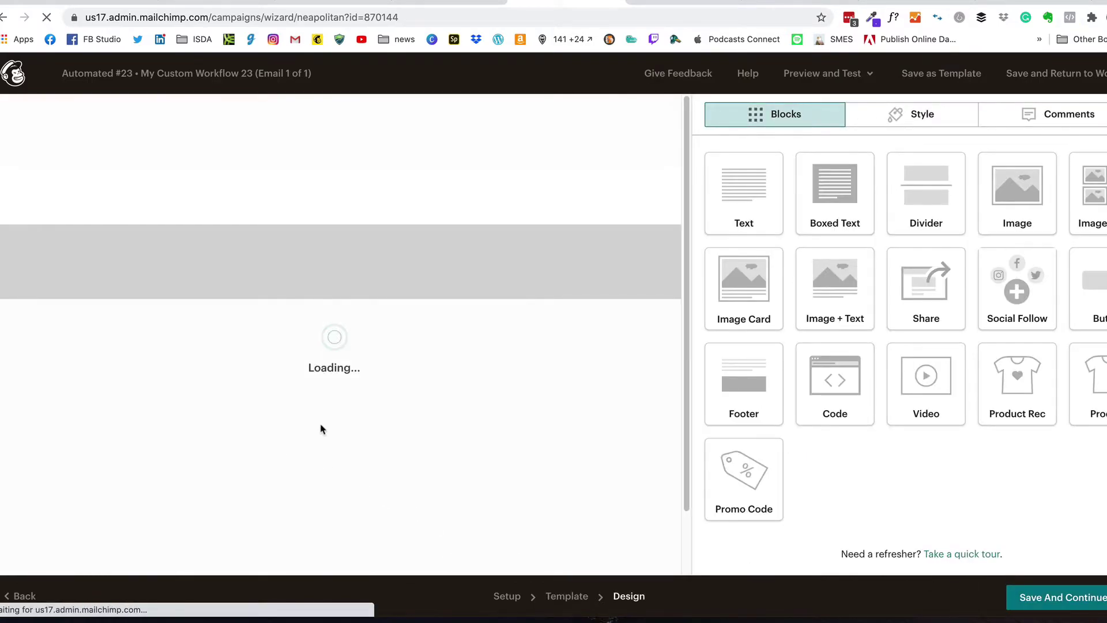
{"action": "left_click", "coordinate": [352, 154]}
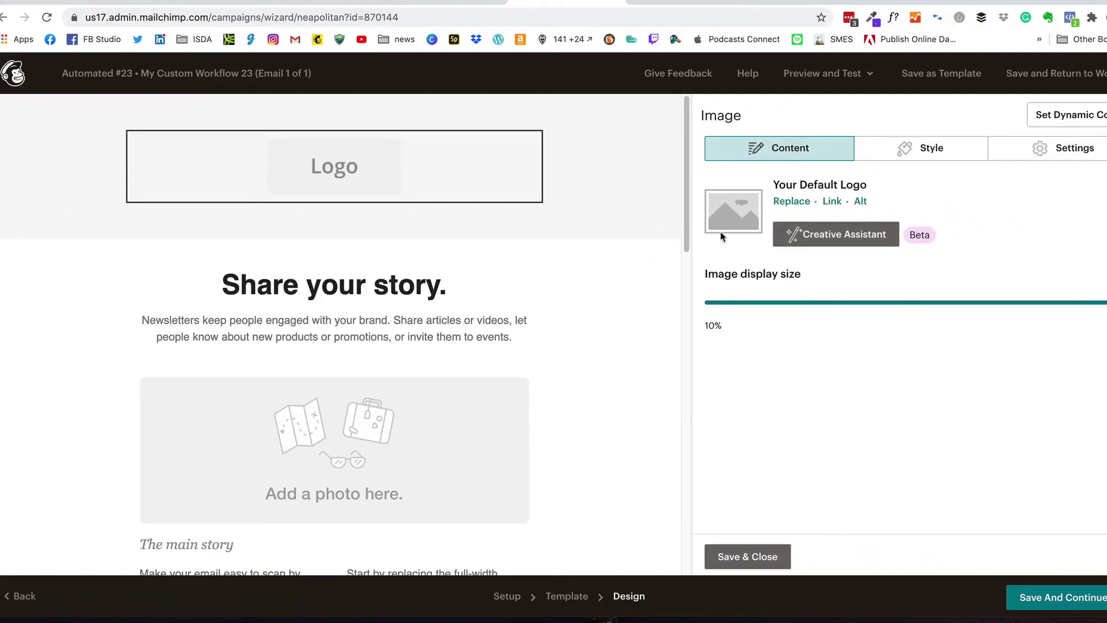
{"action": "left_click", "coordinate": [790, 201]}
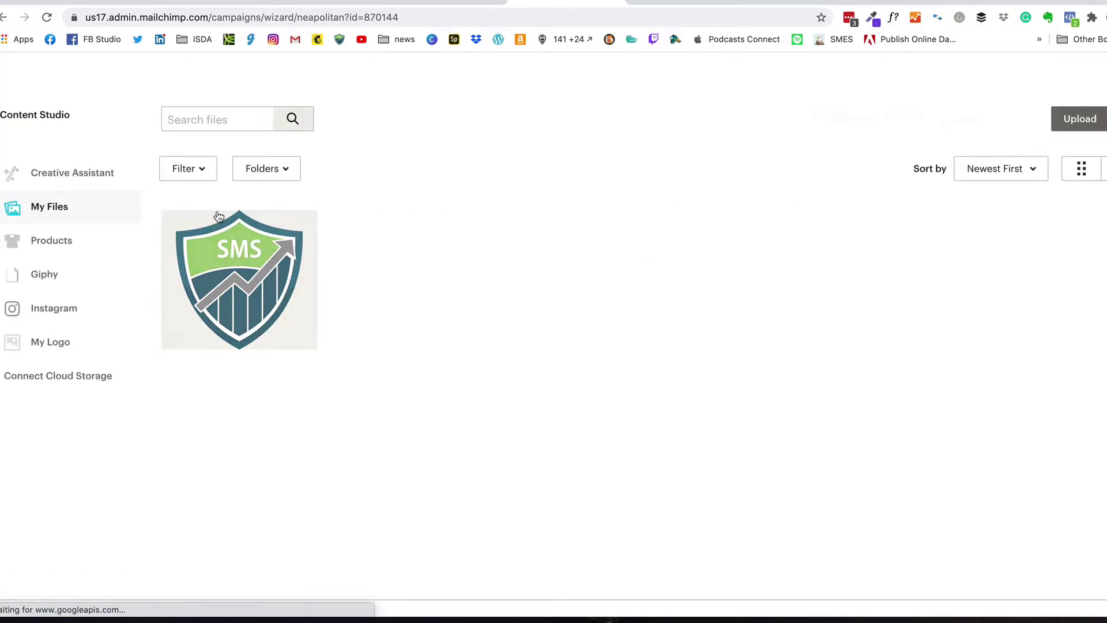
{"action": "left_click", "coordinate": [239, 276]}
{"action": "left_click", "coordinate": [1097, 118]}
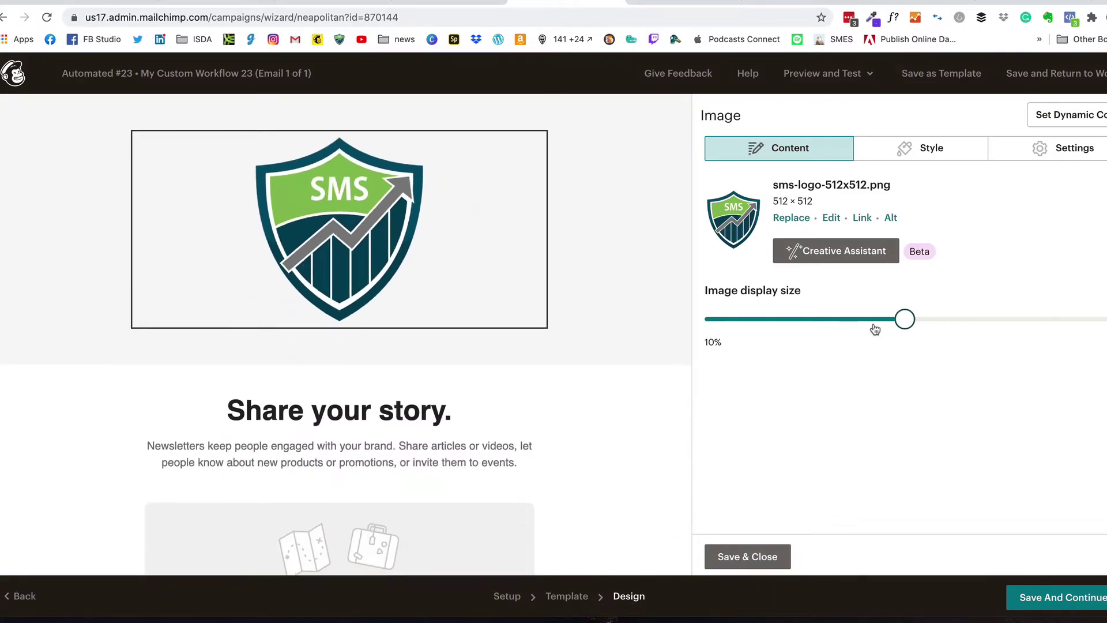
- Rewrite the heading as 'Hi Ya, You click a link Hoorah!!!', delete the sample paragraph, and save
{"action": "left_click", "coordinate": [382, 357]}
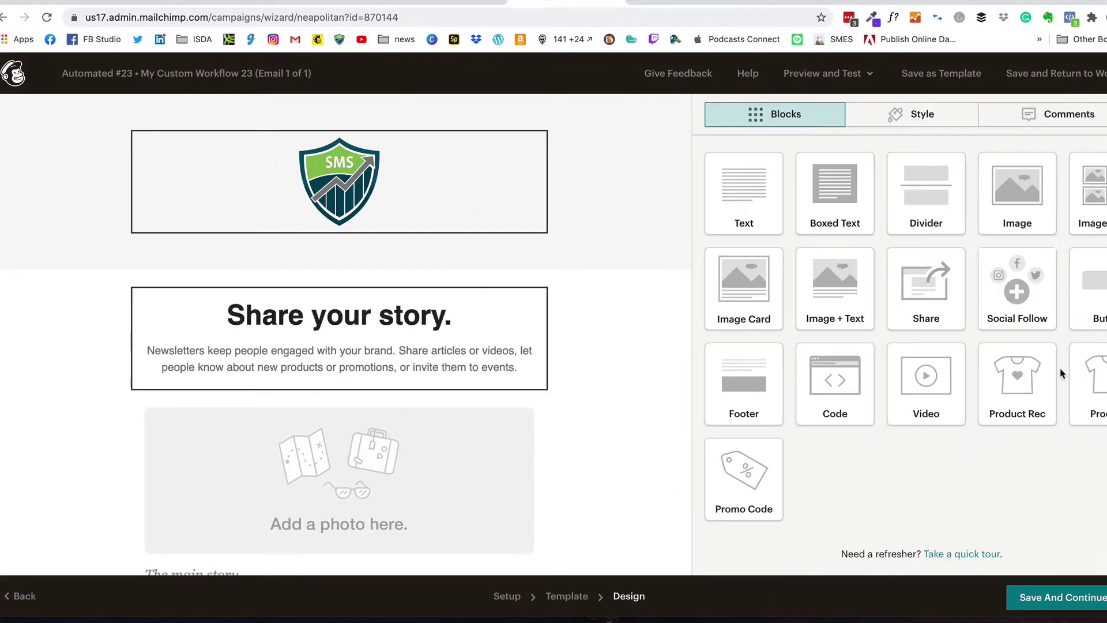
{"action": "left_click_drag", "start_coordinate": [838, 243], "coordinate": [643, 247]}
{"action": "type", "text": "Hi Y"}
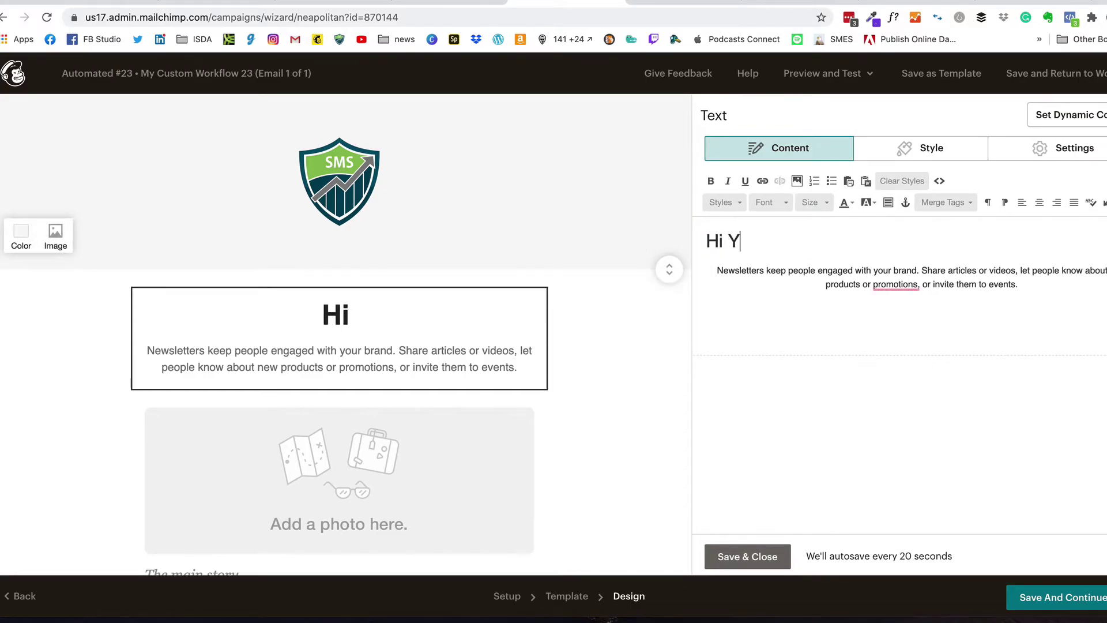
{"action": "type", "text": "a You "}
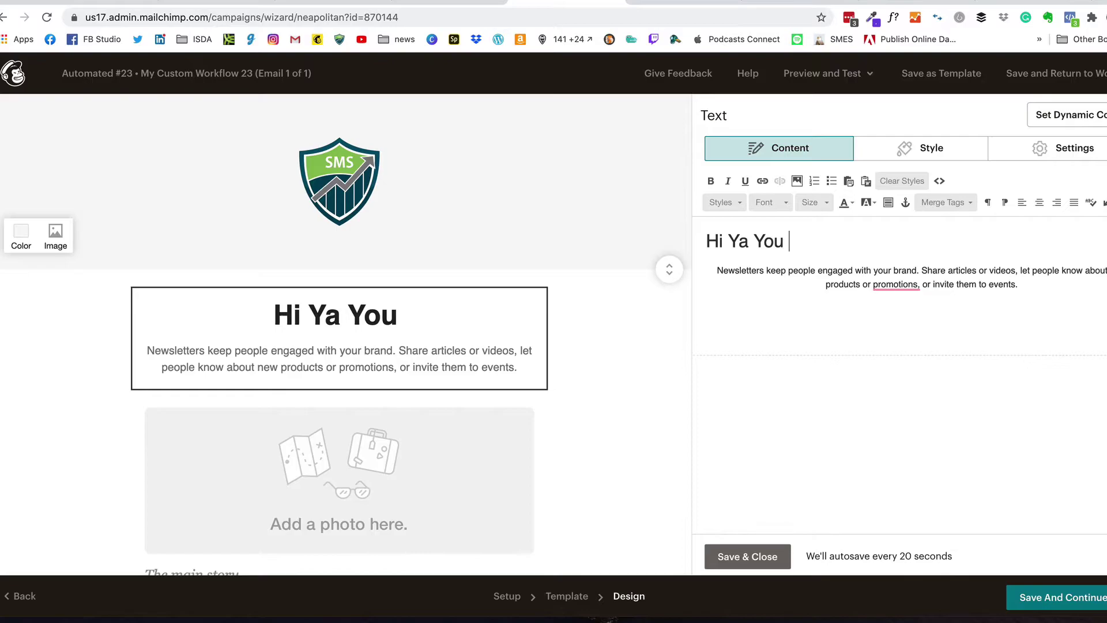
{"action": "type", "text": "click a link"}
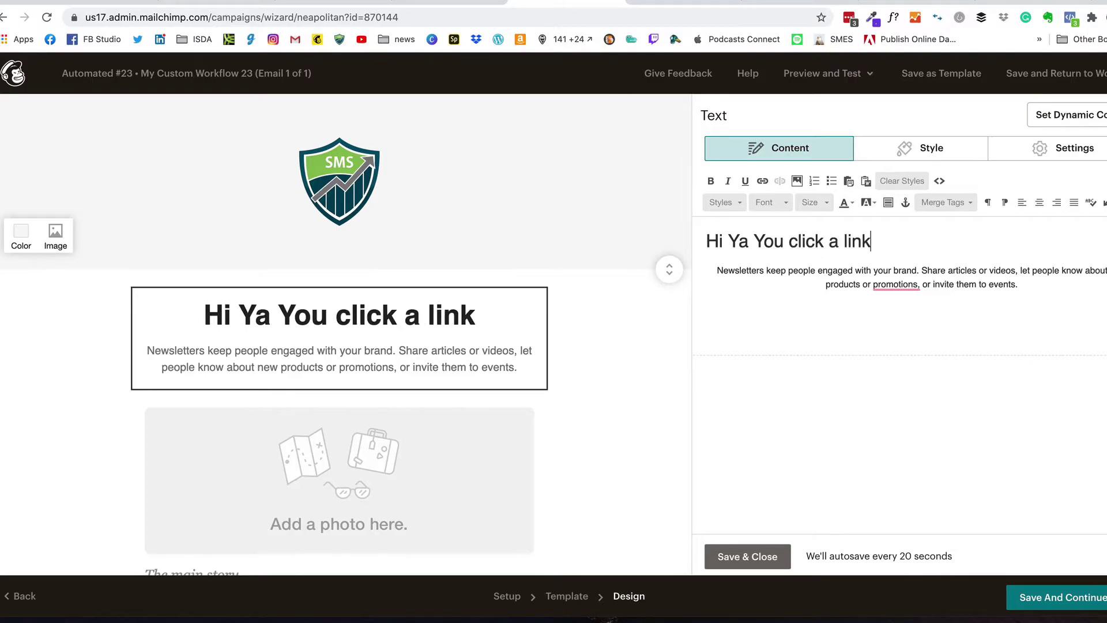
{"action": "type", "text": " Ho"}
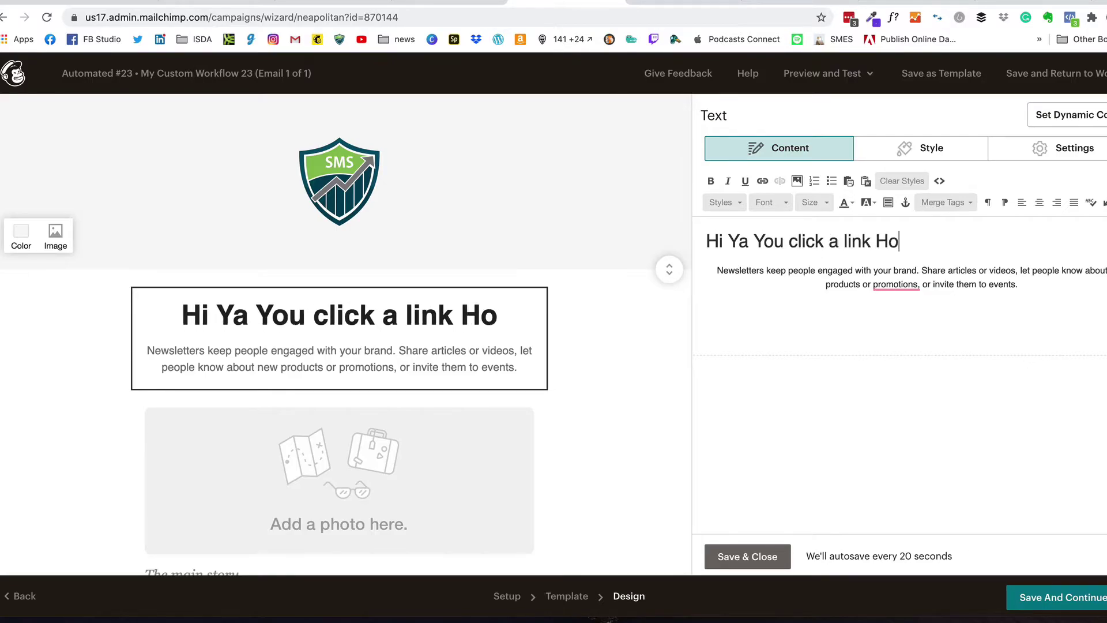
{"action": "type", "text": "orah!!!"}
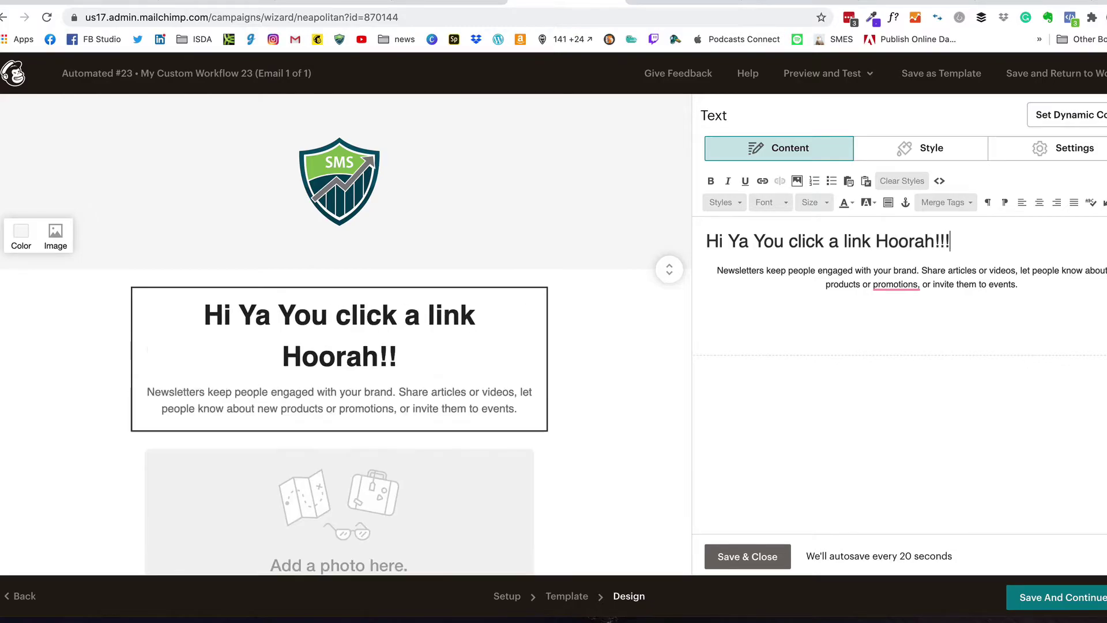
{"action": "left_click_drag", "start_coordinate": [1019, 286], "coordinate": [689, 275]}
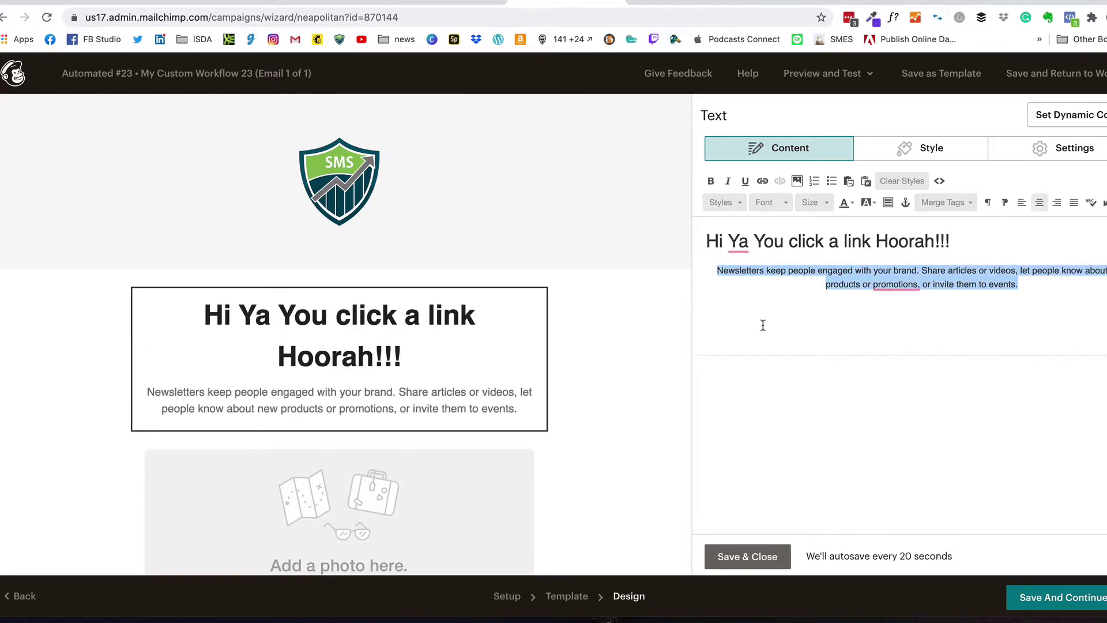
{"action": "key", "text": "BackSpace"}
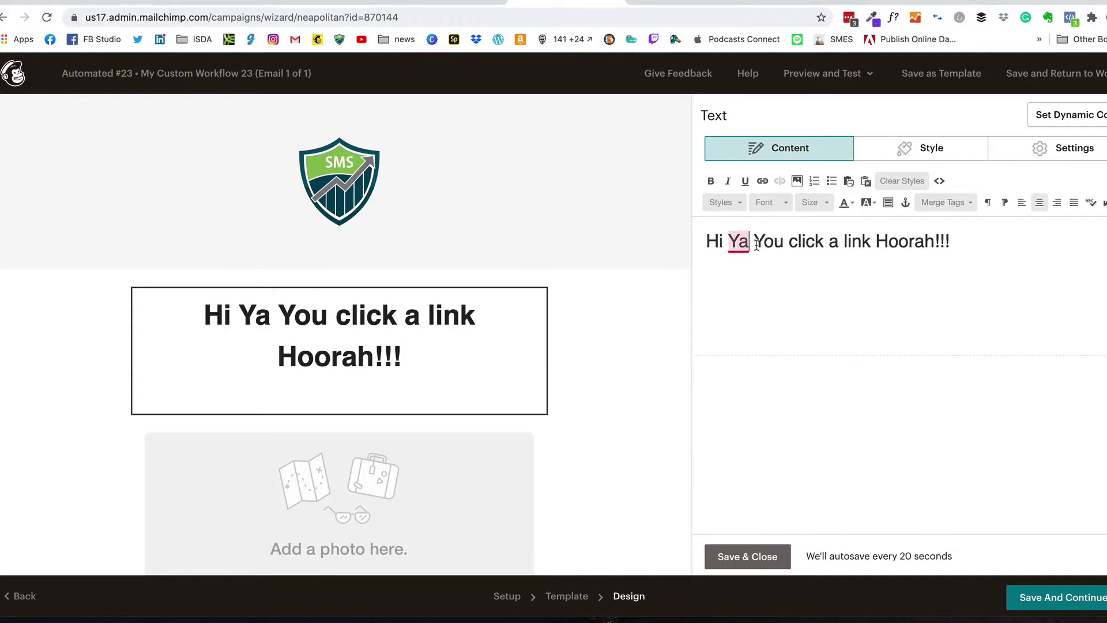
{"action": "type", "text": ","}
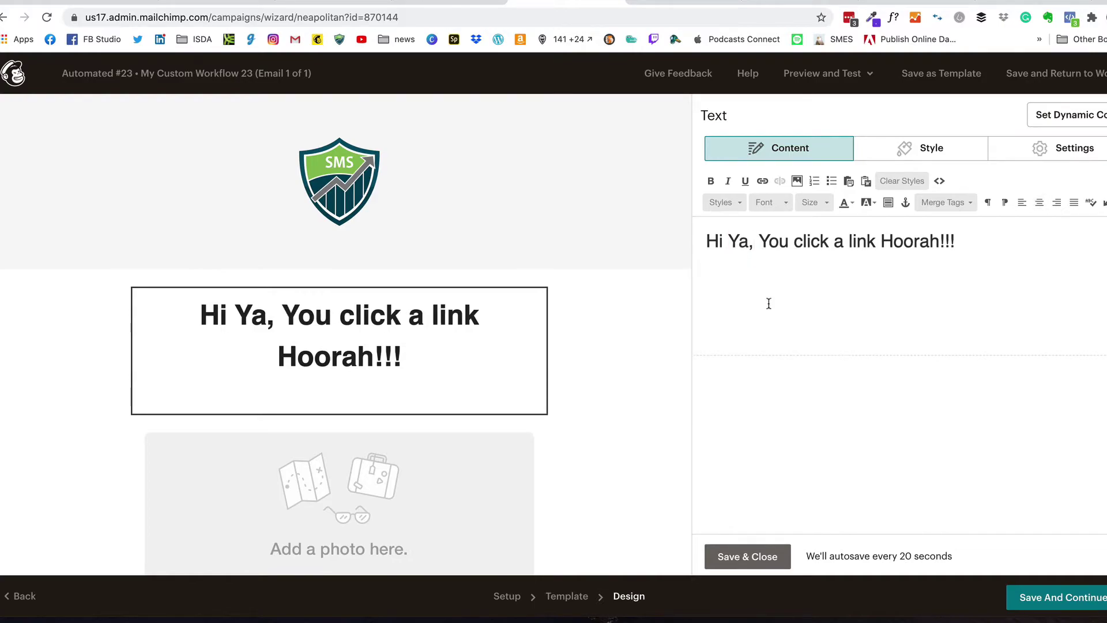
{"action": "scroll", "coordinate": [553, 479], "scroll_direction": "down", "scroll_amount": 2}
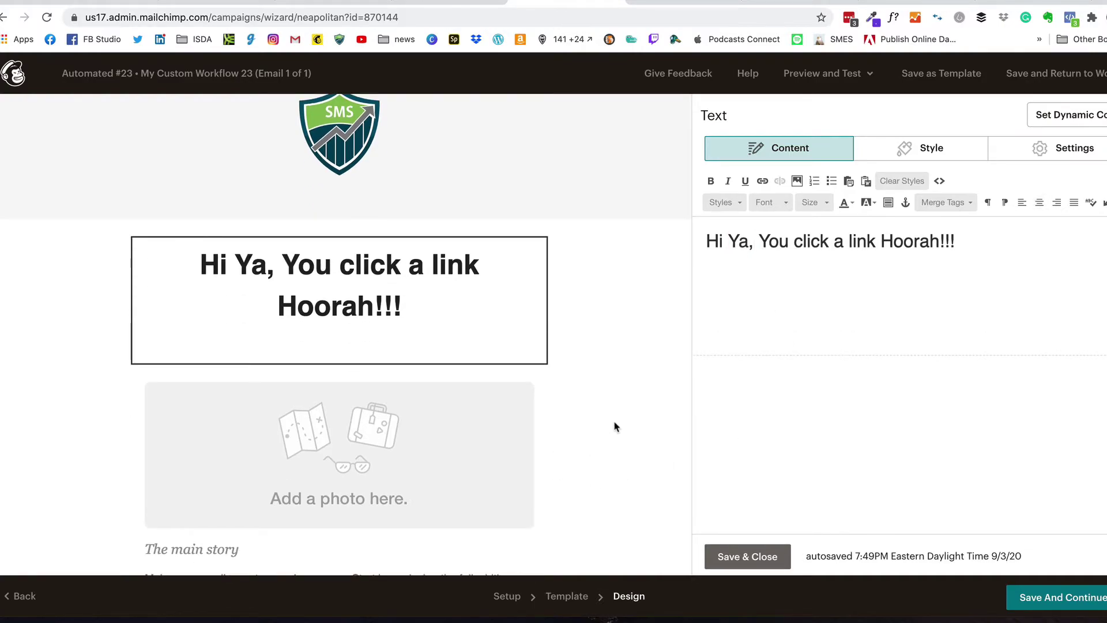
{"action": "left_click", "coordinate": [735, 555]}
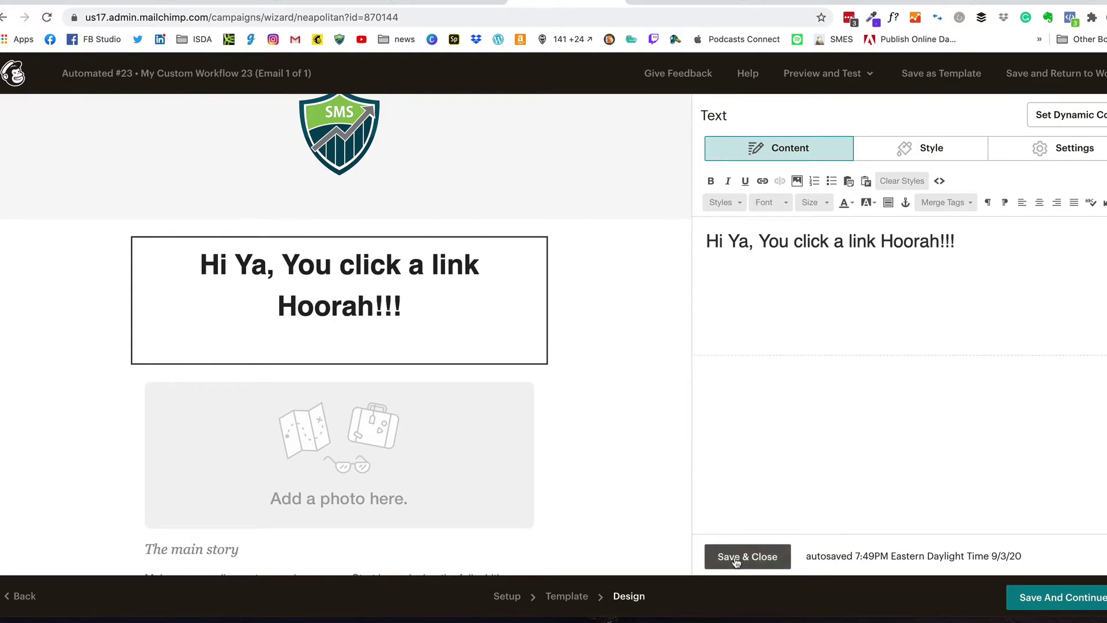
- Delete the photo, 'The main story', 'Show off what you do' and remaining placeholder blocks
{"action": "scroll", "coordinate": [646, 489], "scroll_direction": "down", "scroll_amount": 3}
{"action": "mouse_move", "coordinate": [455, 306]}
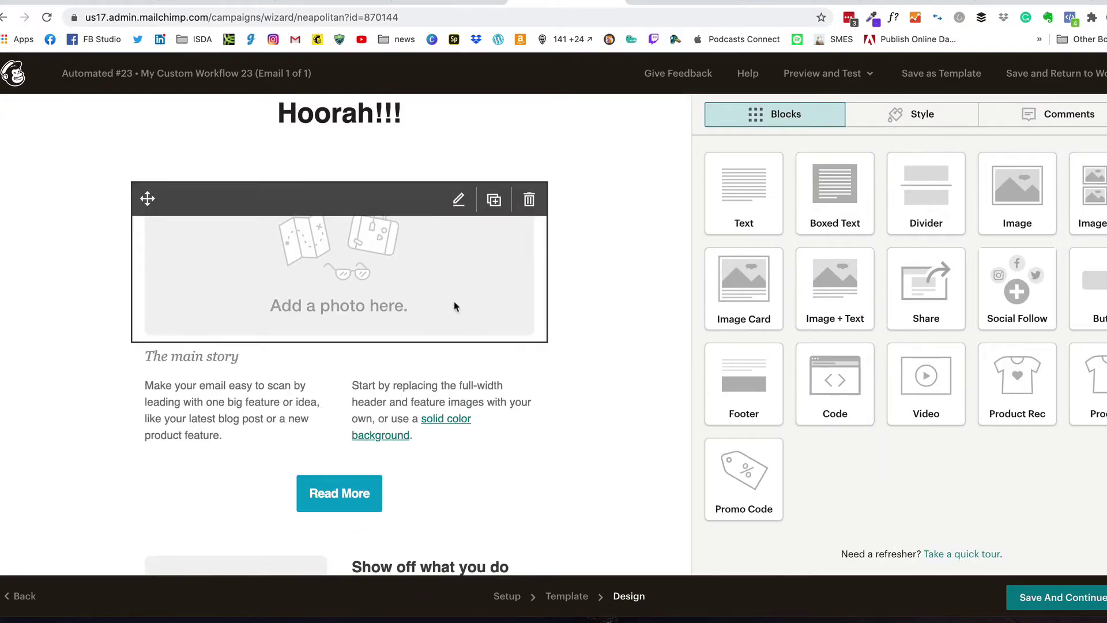
{"action": "left_click", "coordinate": [529, 200]}
{"action": "key", "text": "Return"}
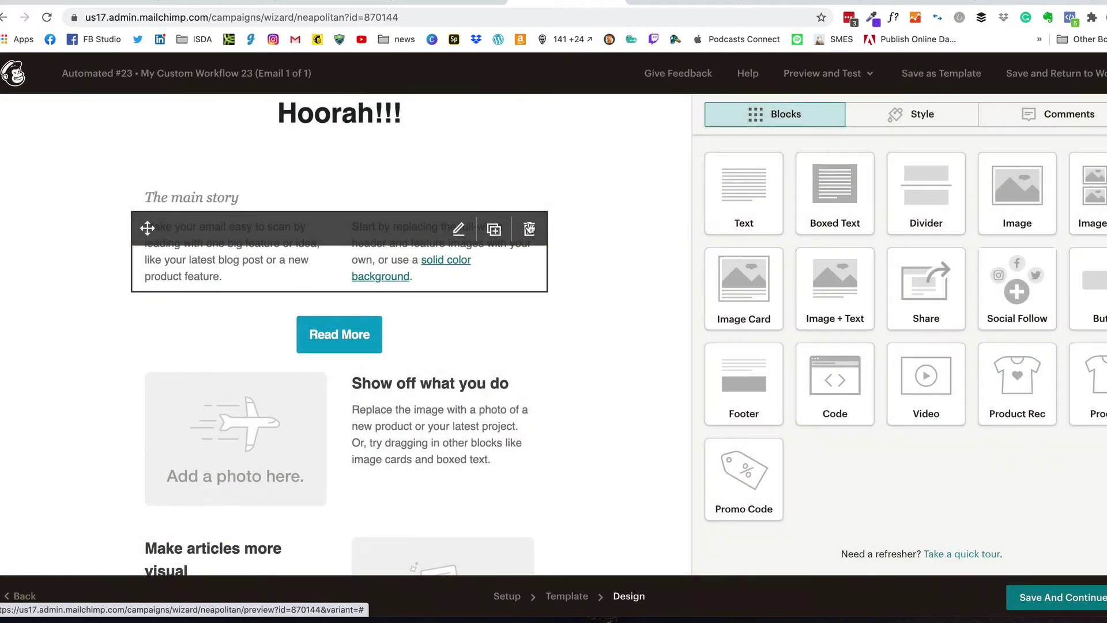
{"action": "left_click", "coordinate": [529, 229]}
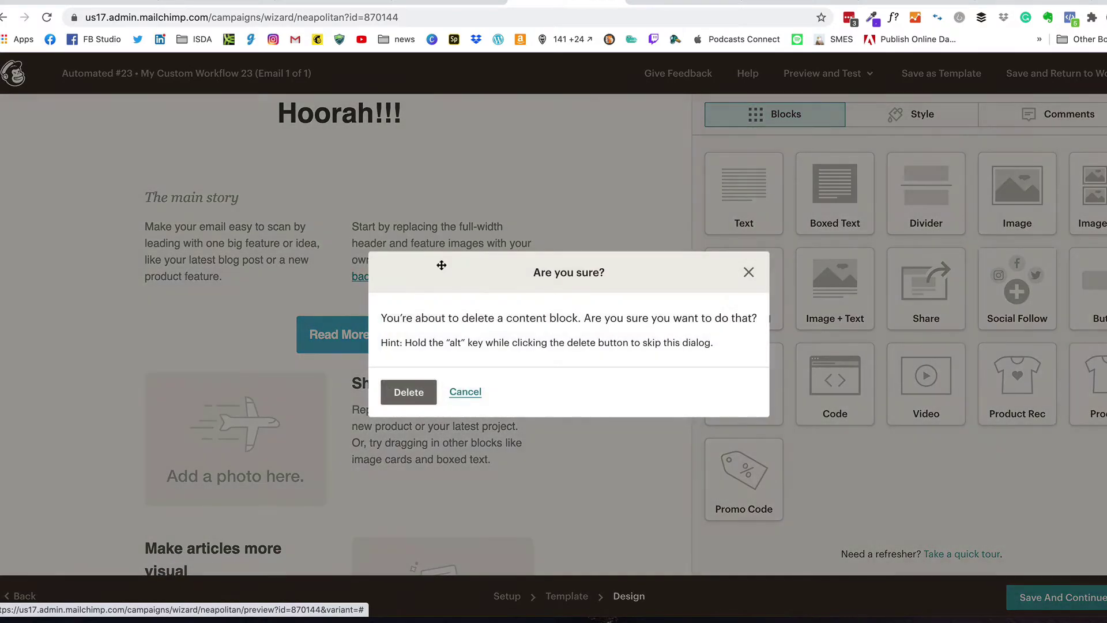
{"action": "key", "text": "Return"}
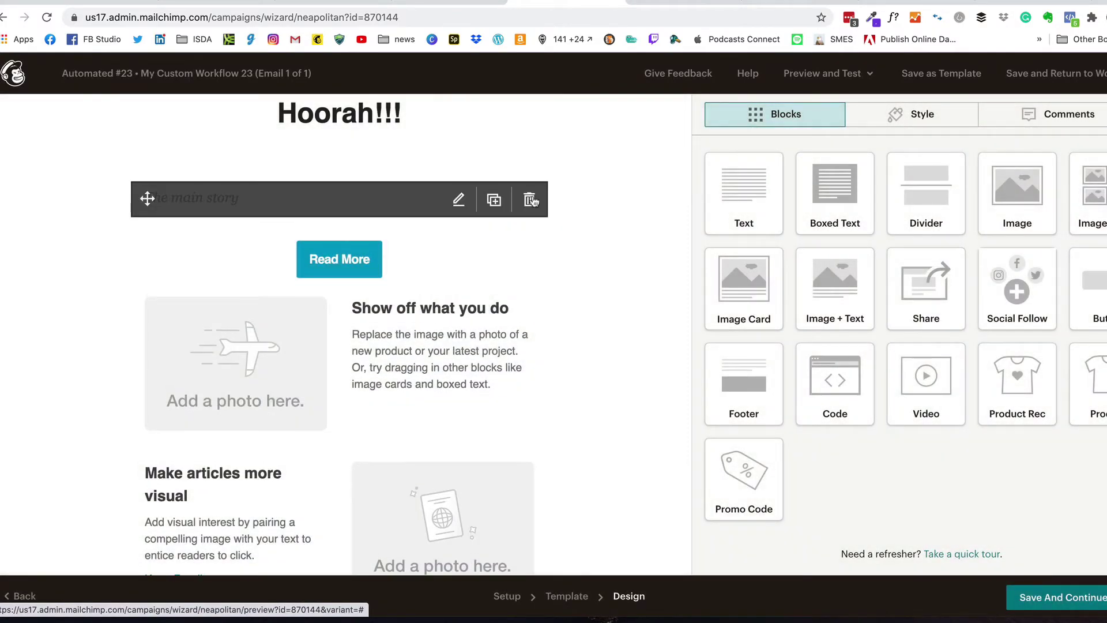
{"action": "left_click", "coordinate": [528, 200]}
{"action": "left_click", "coordinate": [406, 392]}
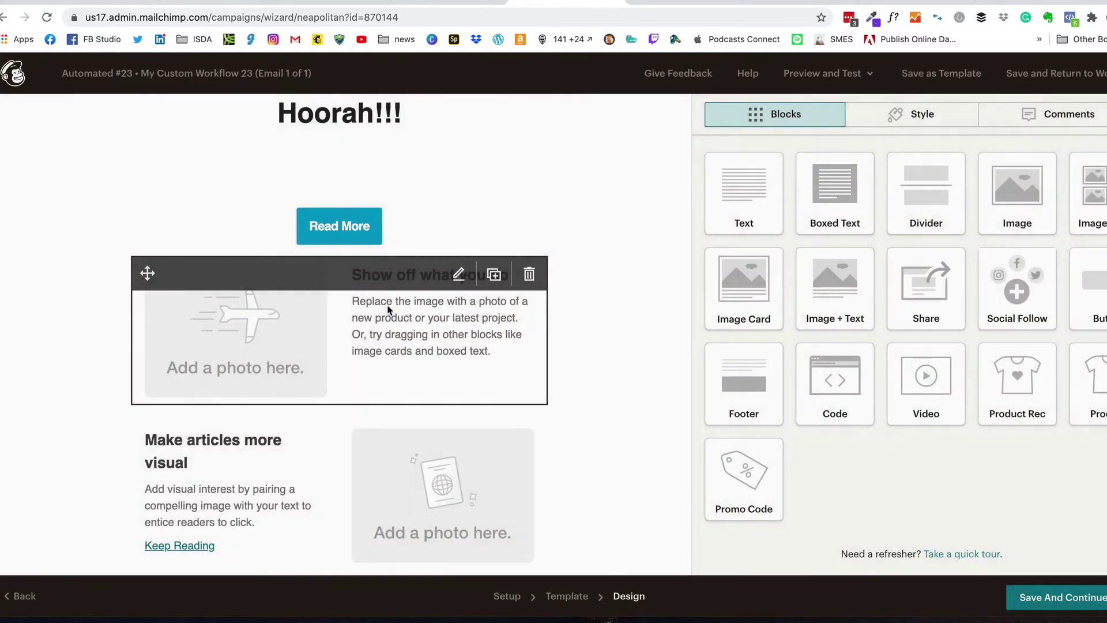
{"action": "left_click", "coordinate": [531, 199]}
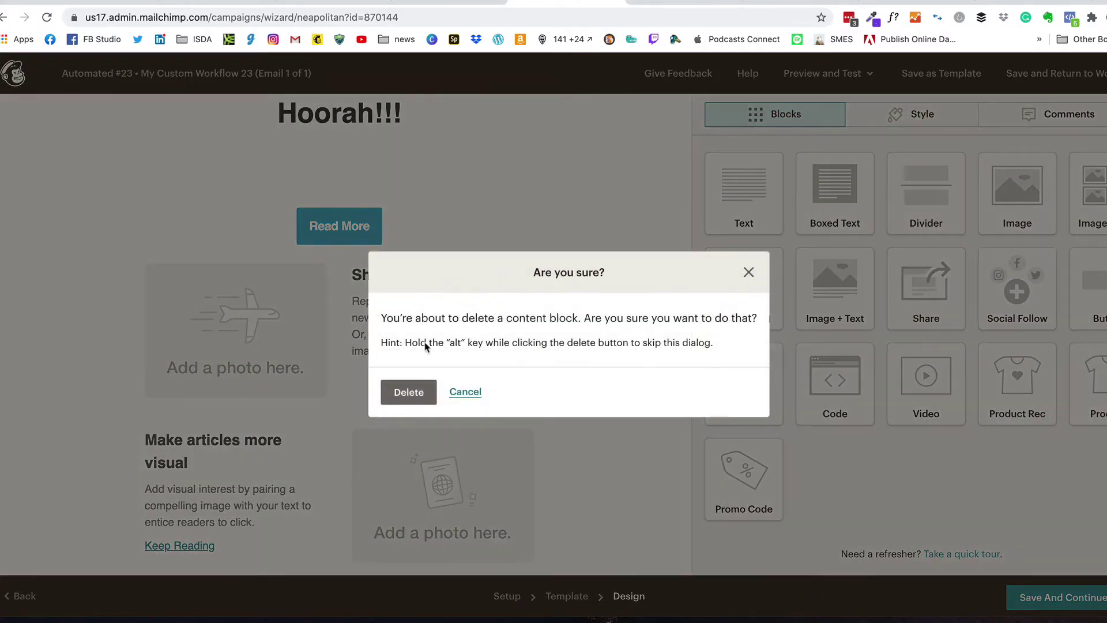
{"action": "left_click", "coordinate": [406, 392]}
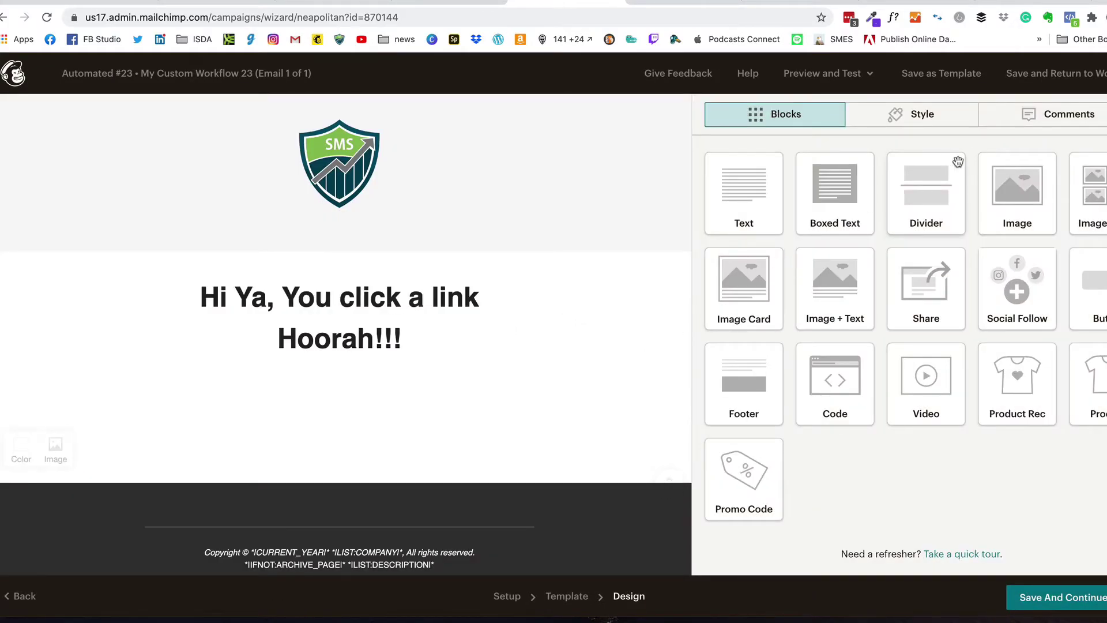
- Save the email design and advance to the Automated #23 Confirm step
{"action": "left_click", "coordinate": [1048, 598]}
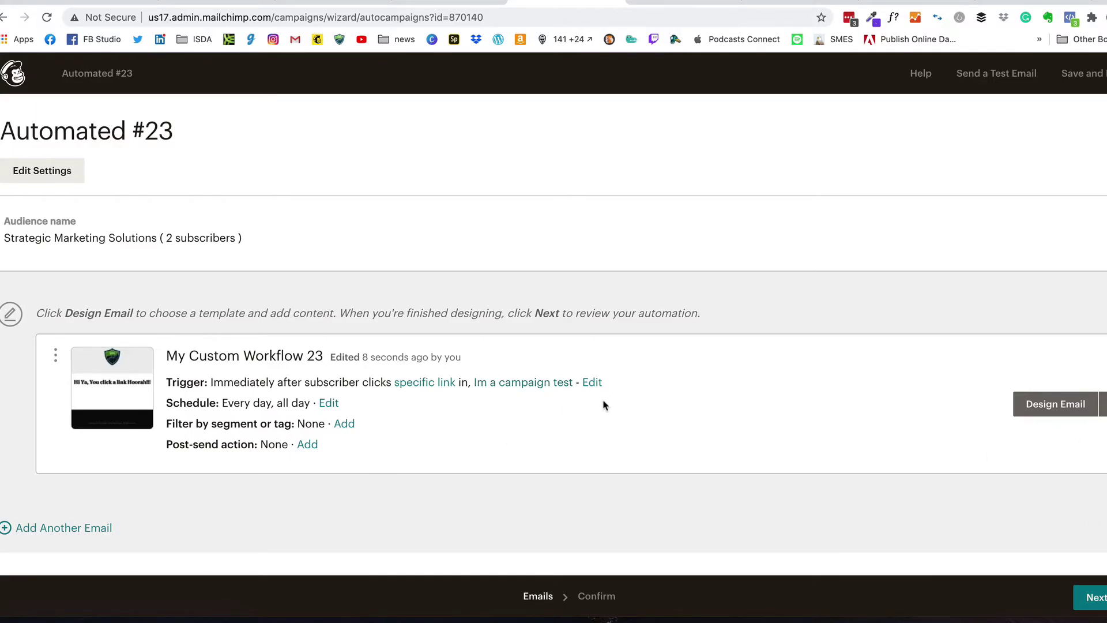
{"action": "left_click", "coordinate": [1091, 597]}
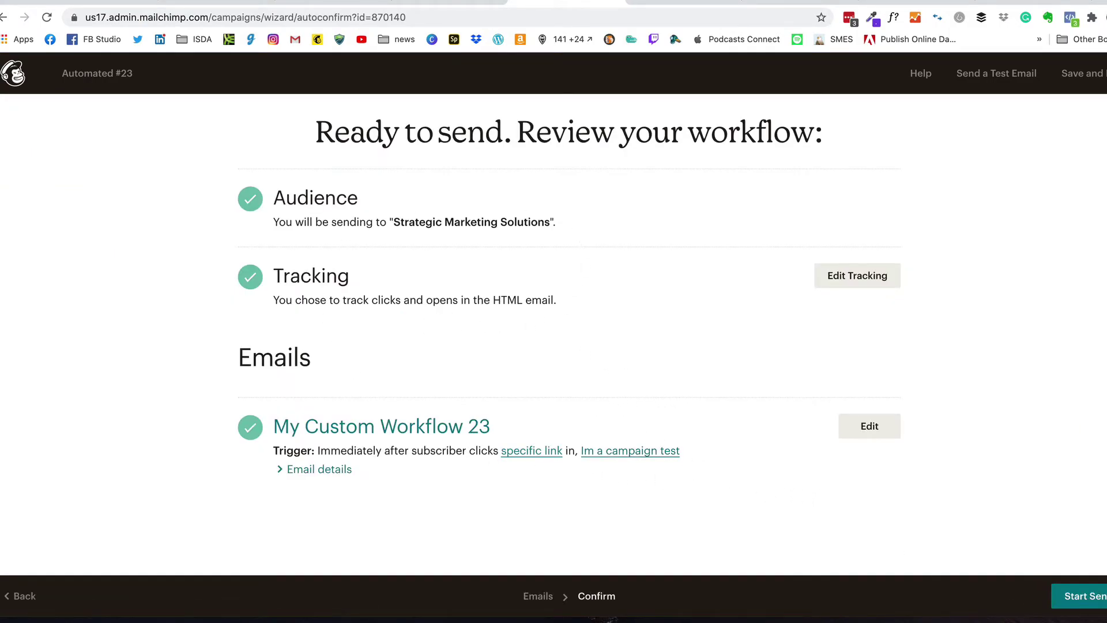
- Start sending Automated #23 and check it shows as Sending under All campaigns
{"action": "left_click", "coordinate": [1083, 595]}
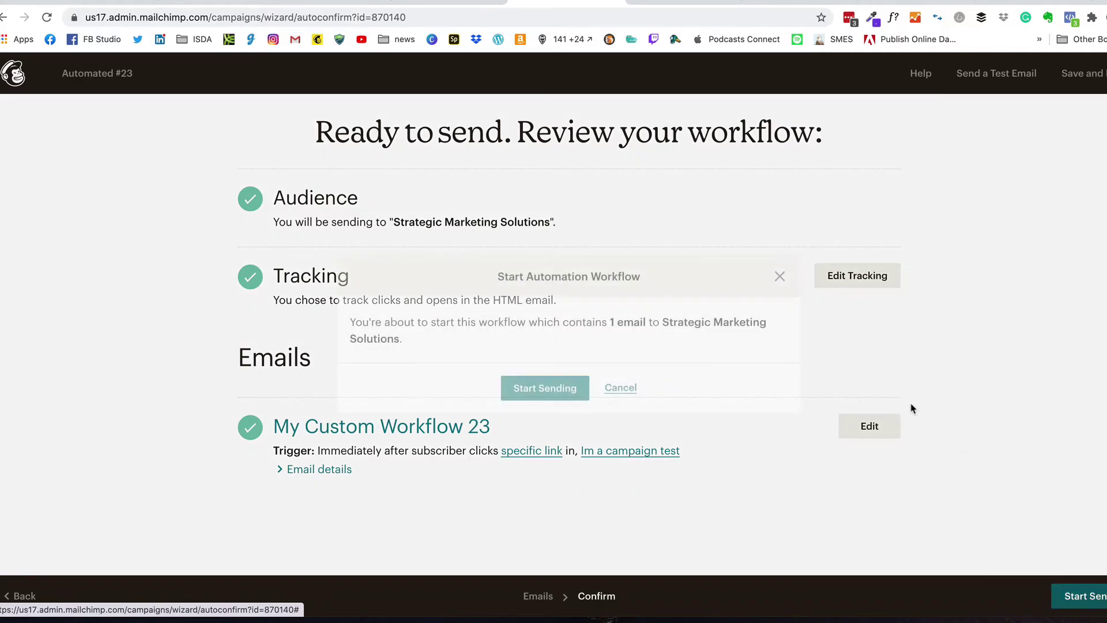
{"action": "left_click", "coordinate": [554, 389]}
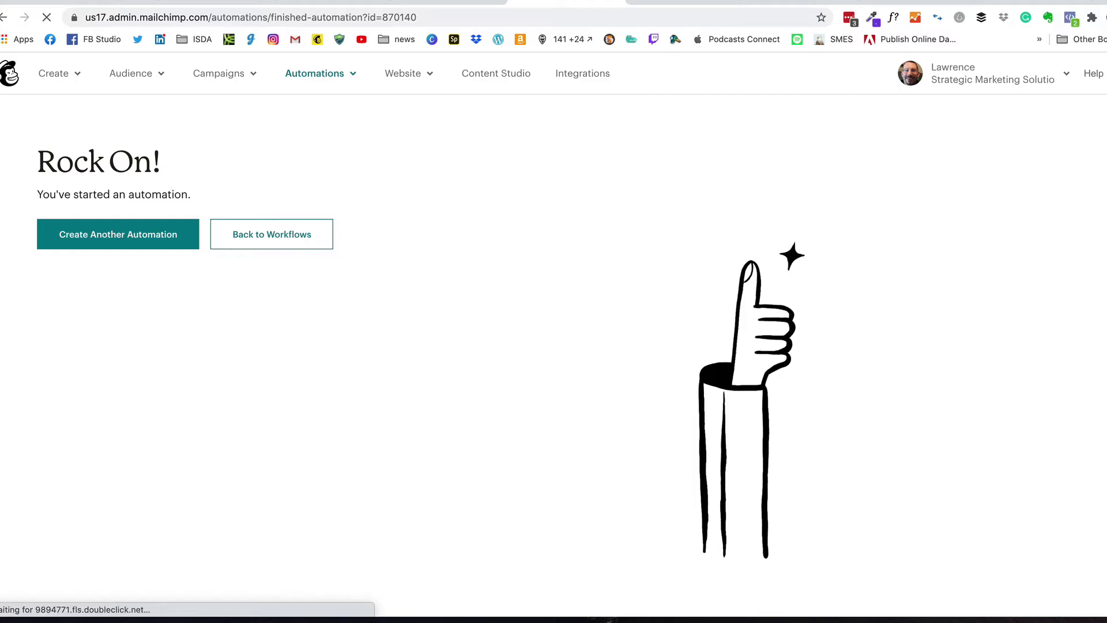
{"action": "left_click", "coordinate": [219, 75]}
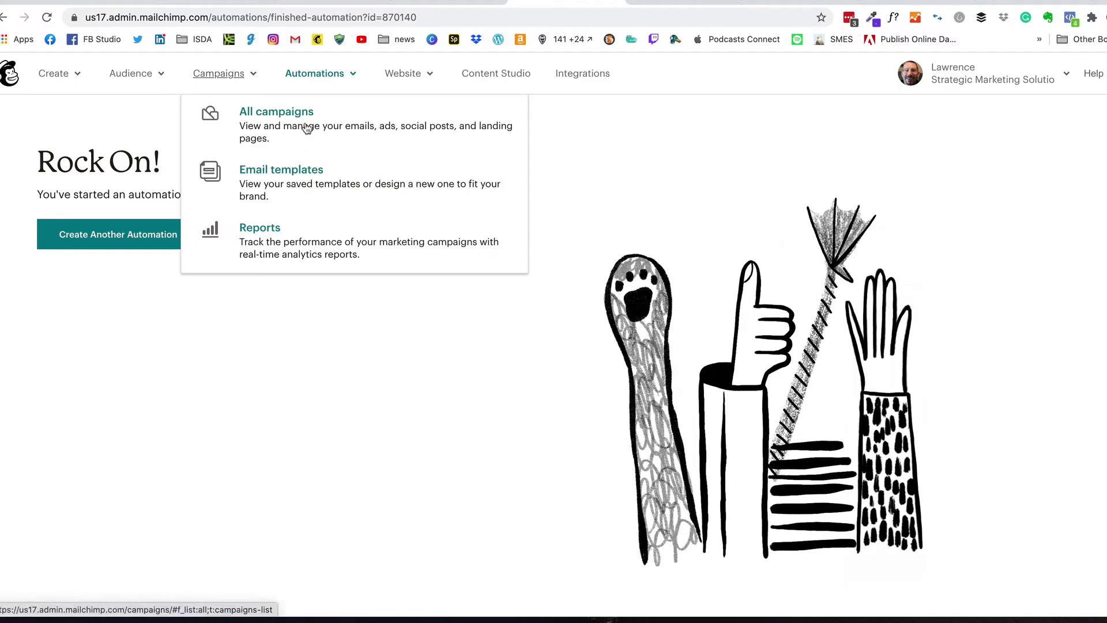
{"action": "left_click", "coordinate": [278, 111]}
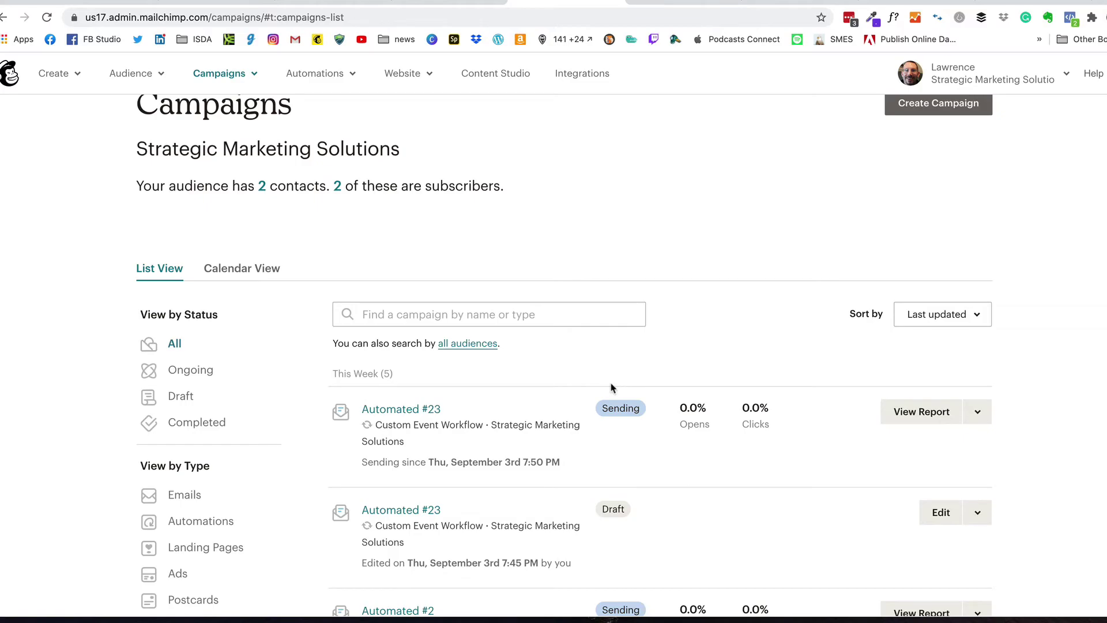
{"action": "scroll", "coordinate": [680, 375], "scroll_direction": "up", "scroll_amount": 1}
{"action": "scroll", "coordinate": [749, 358], "scroll_direction": "down", "scroll_amount": 2}
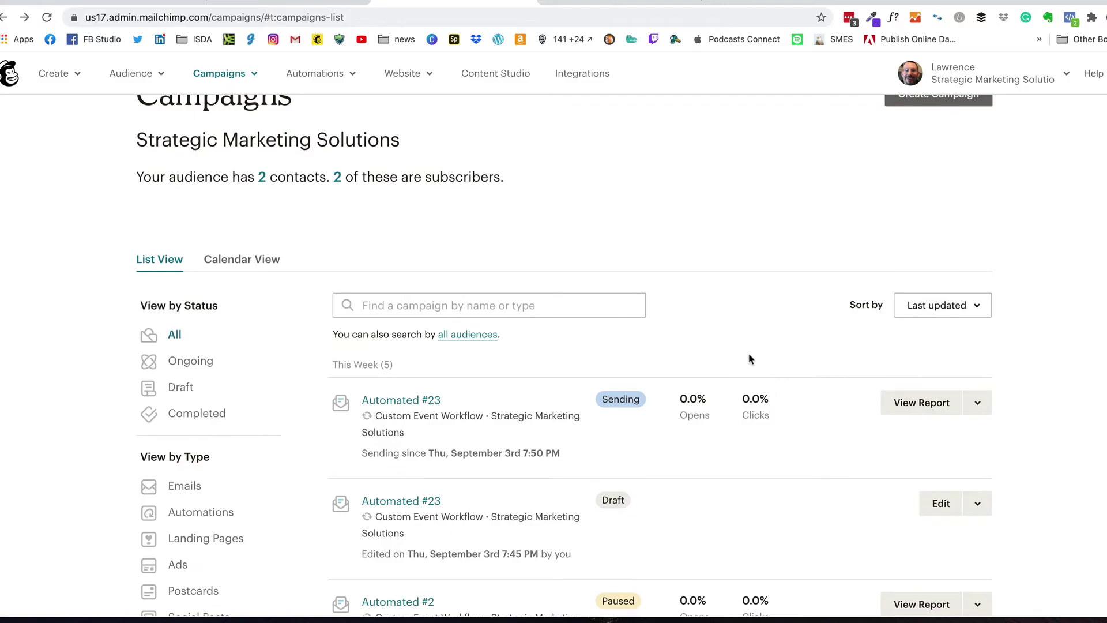
- Open the Automated #23 report and check which subscribers are queued for the email
{"action": "left_click", "coordinate": [921, 407]}
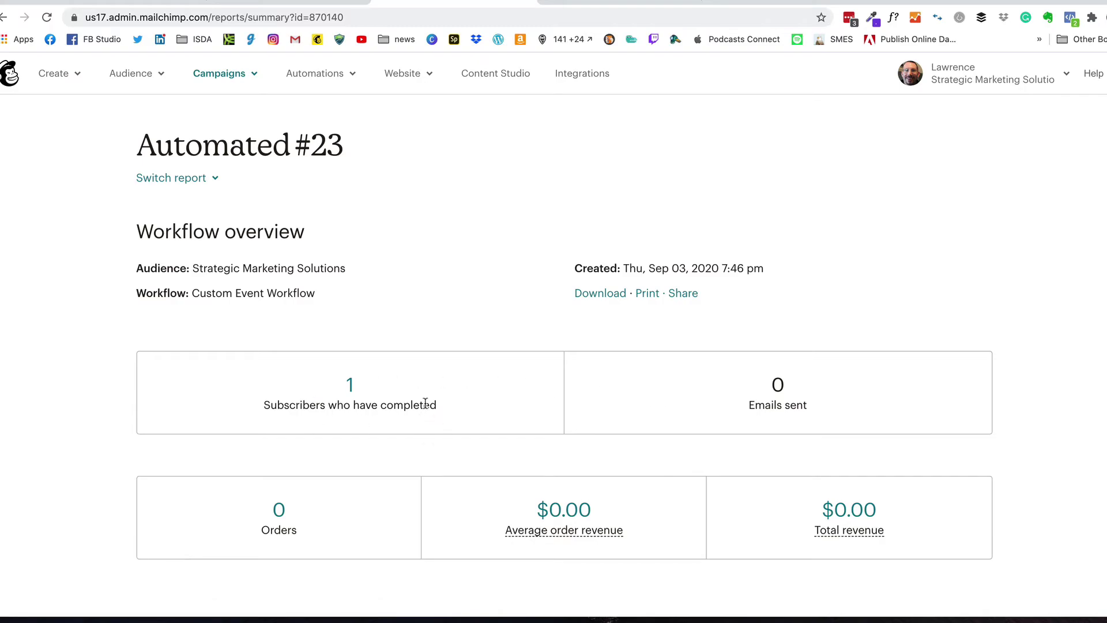
{"action": "scroll", "coordinate": [467, 405], "scroll_direction": "down", "scroll_amount": 10}
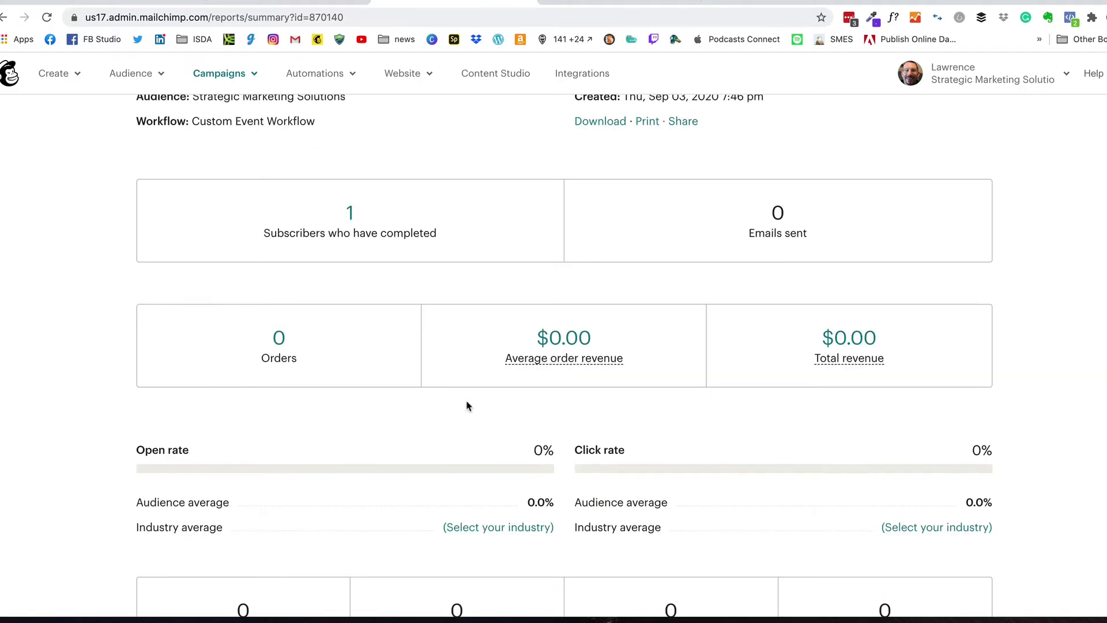
{"action": "scroll", "coordinate": [467, 406], "scroll_direction": "down", "scroll_amount": 10}
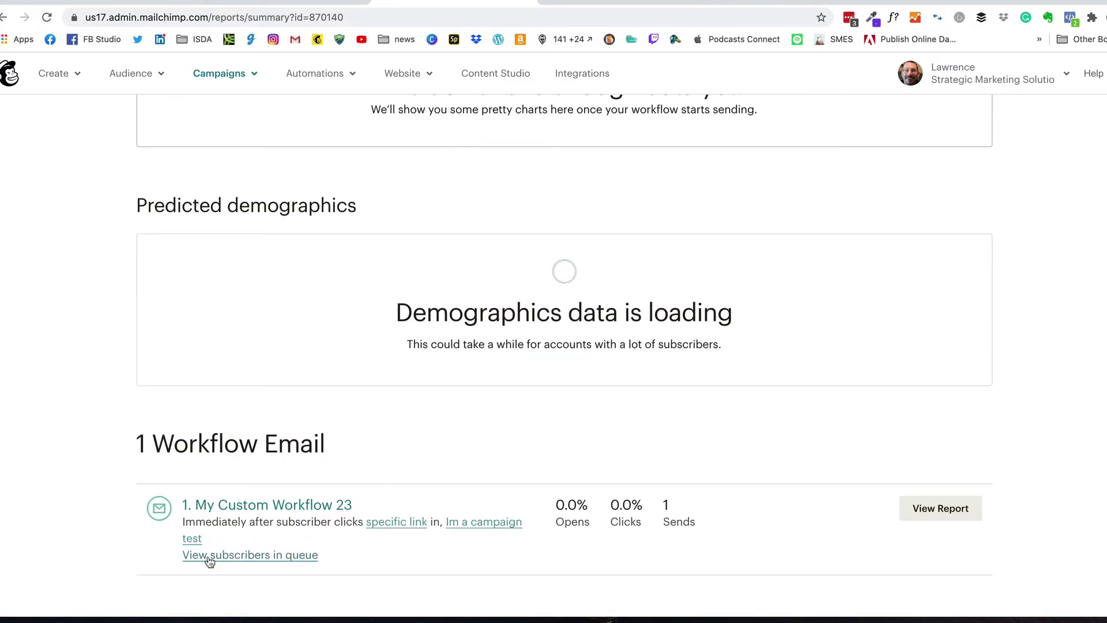
{"action": "left_click", "coordinate": [294, 560]}
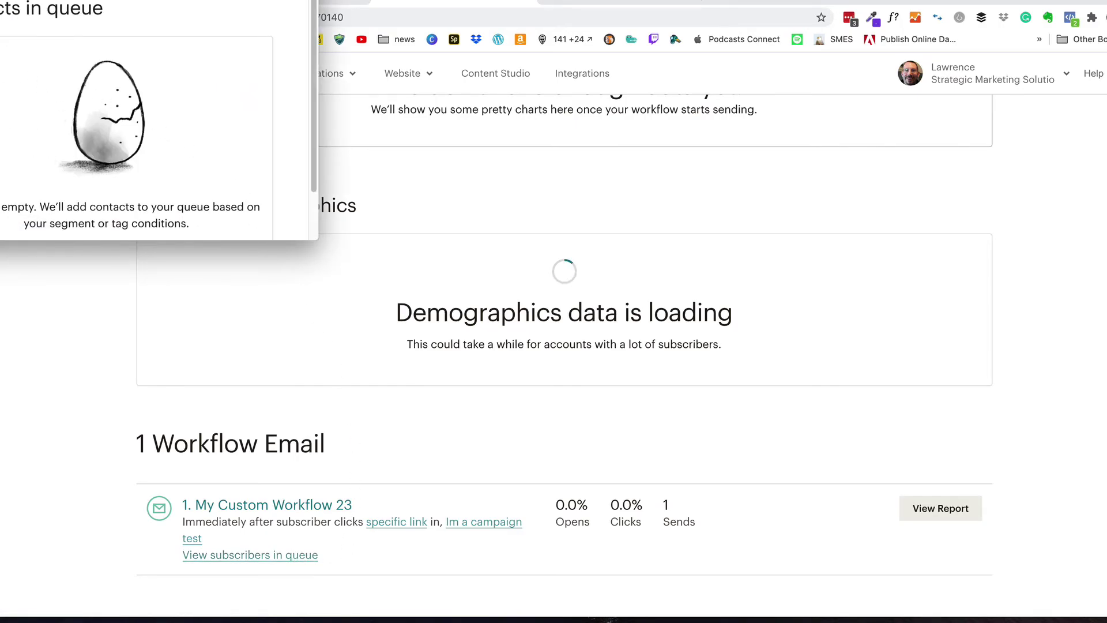
- Close the empty queue, then open the received 'Im a test' email in Gmail
{"action": "left_click", "coordinate": [541, 403]}
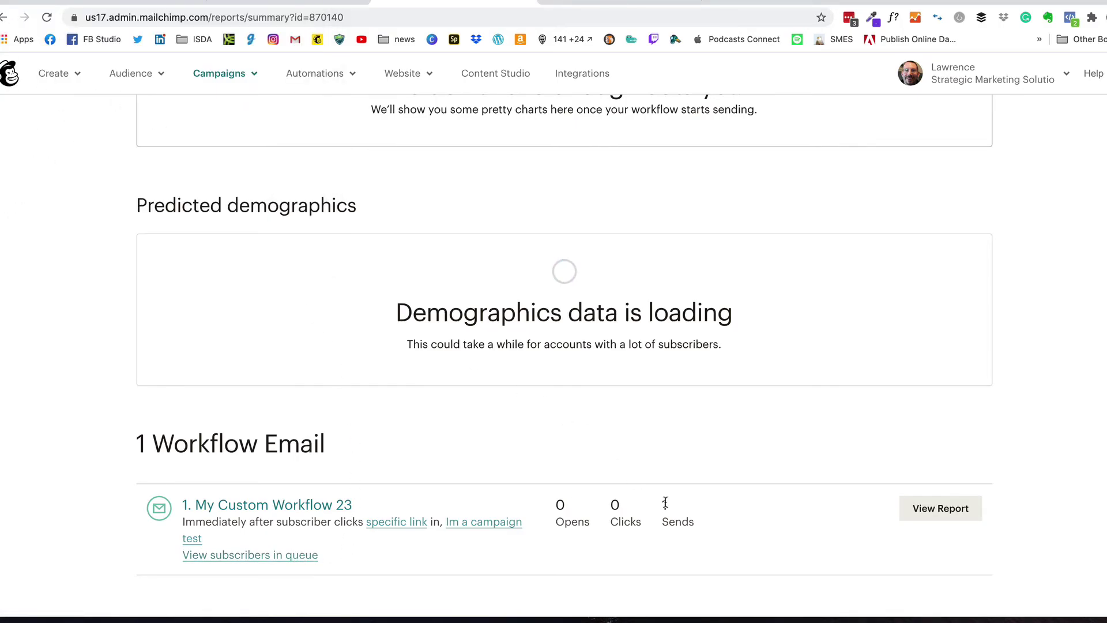
{"action": "left_click", "coordinate": [271, 3]}
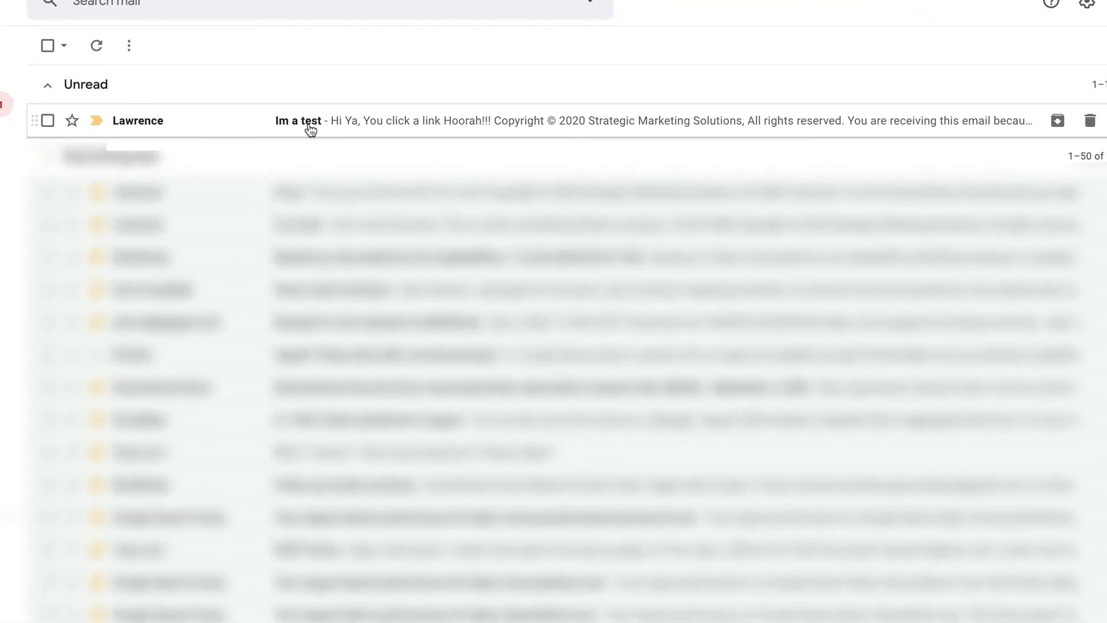
{"action": "left_click", "coordinate": [309, 126]}
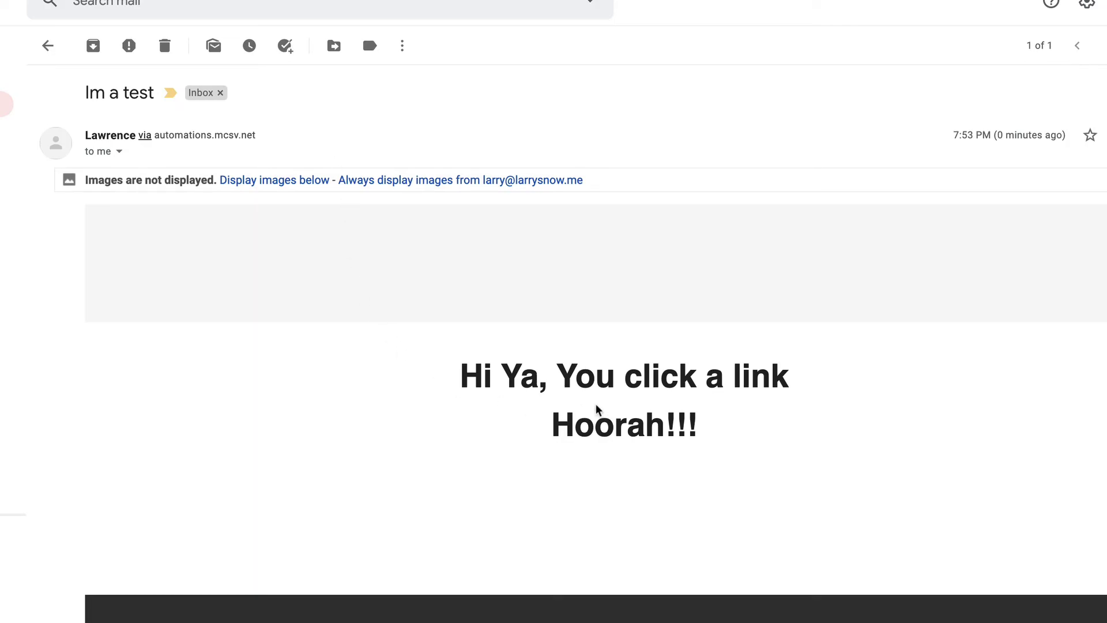